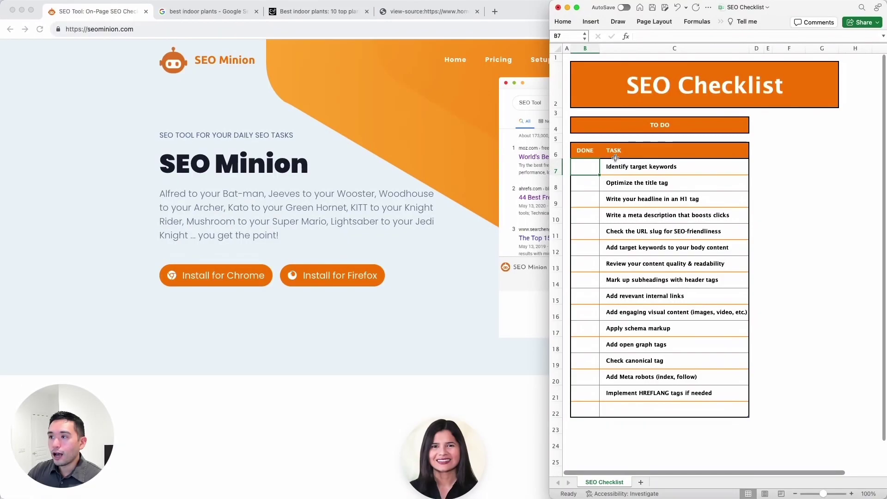
- Select the tasks C7:C21, settle on the Identify target keywords cell, and bring the SEO Minion site forward
drag(609, 168, 653, 169)
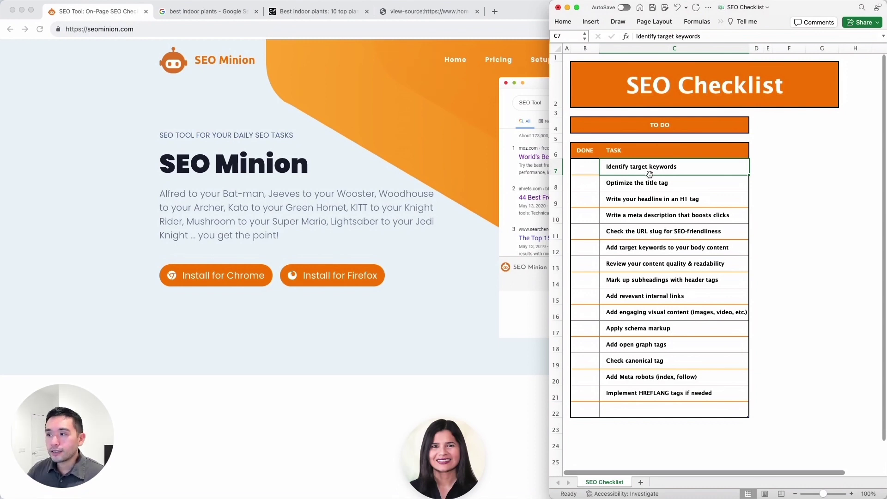
drag(659, 184, 687, 201)
drag(711, 398, 700, 166)
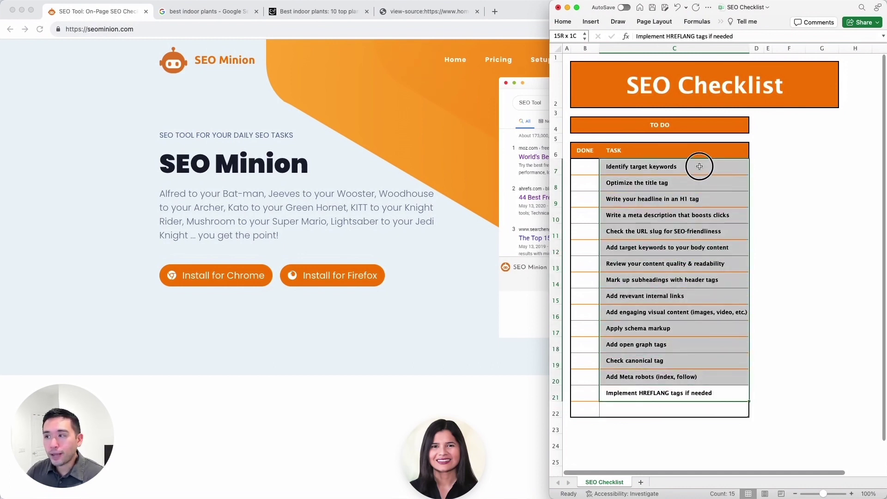
click(700, 167)
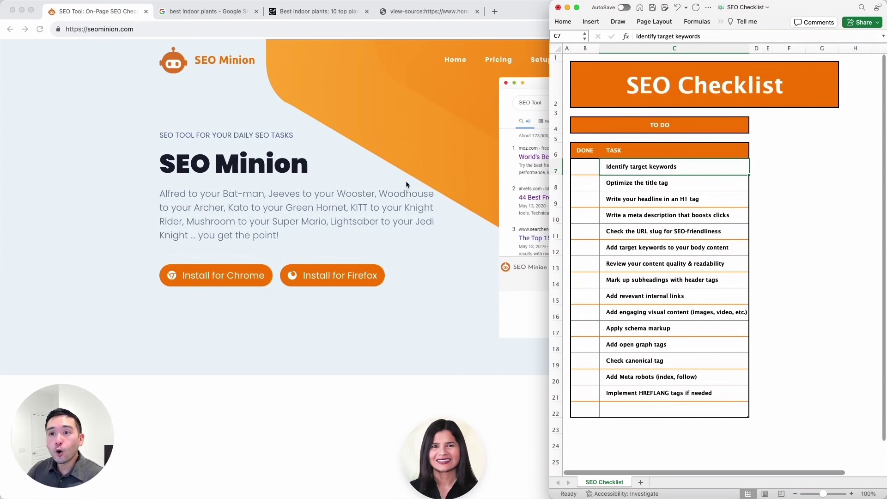
click(385, 167)
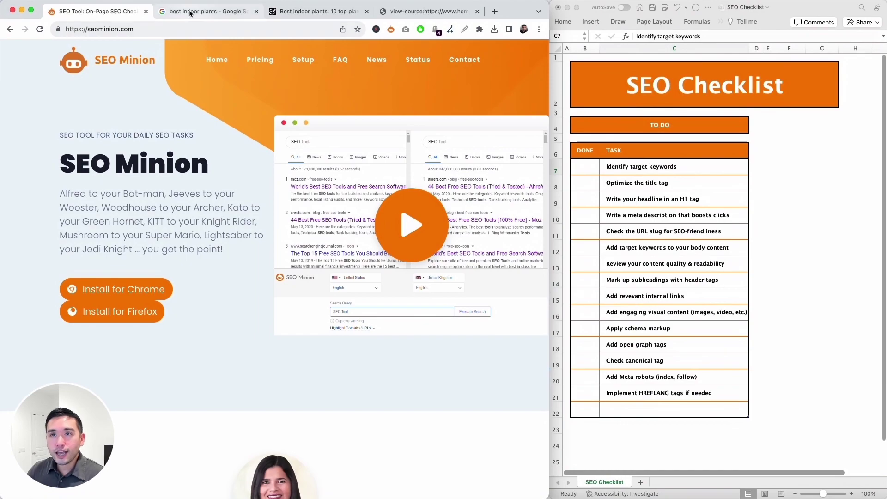
- Open the Homes & Gardens best indoor plants article from the Google results
click(205, 11)
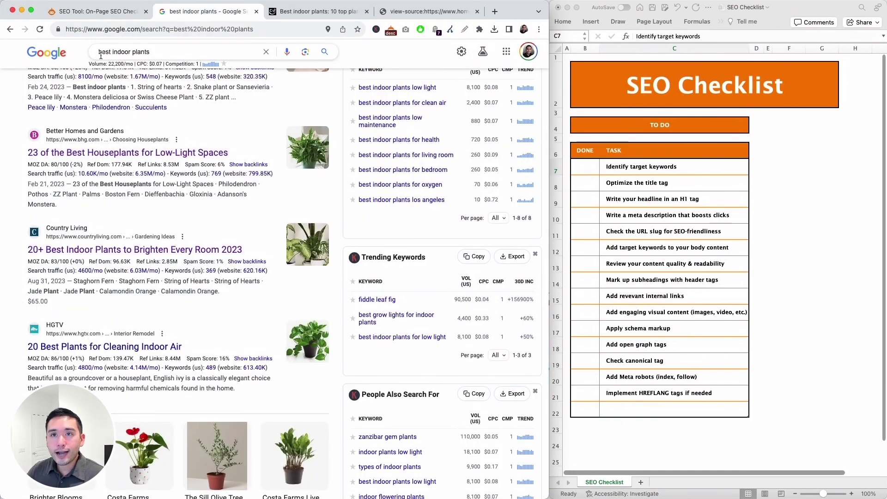
scroll(174, 144, down, 10)
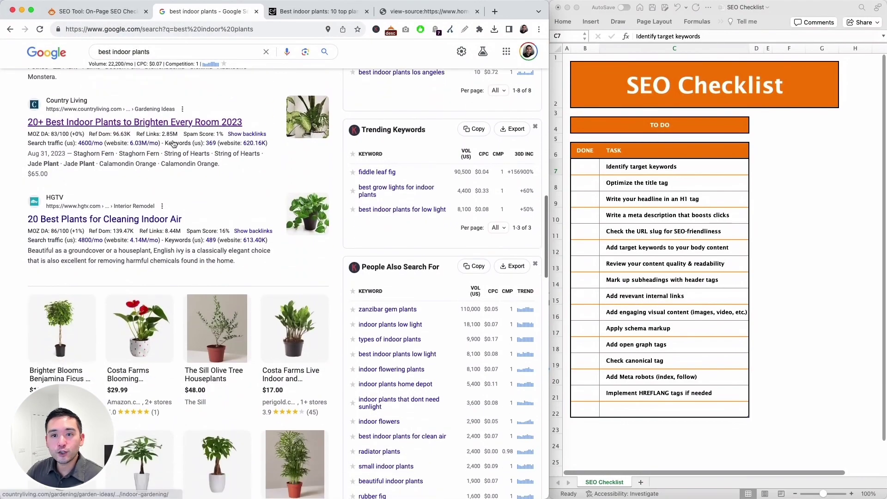
scroll(176, 145, up, 10)
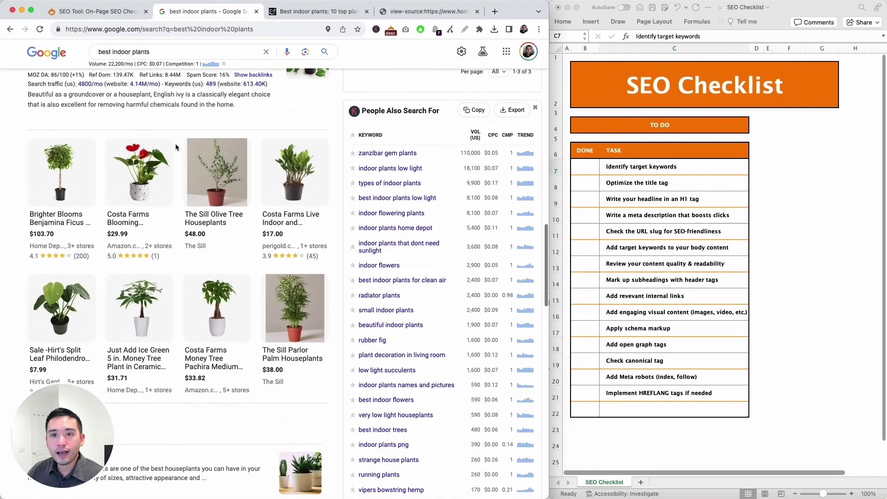
scroll(177, 145, up, 4)
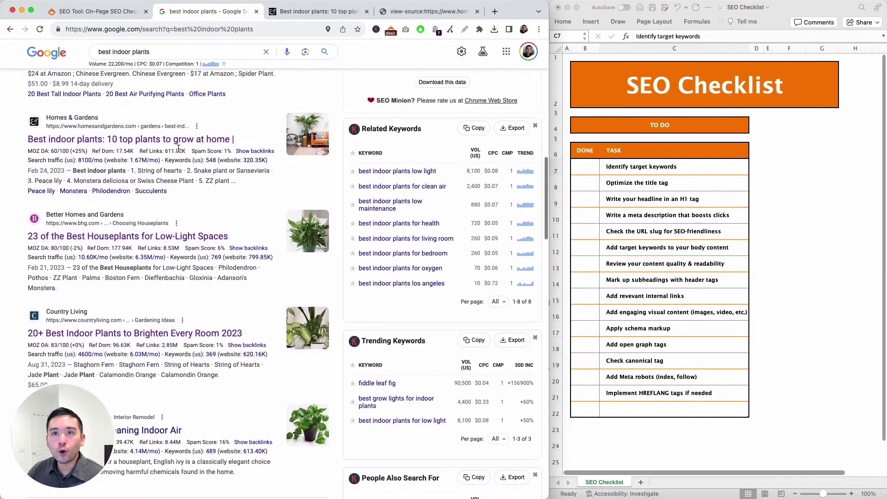
scroll(138, 217, up, 2)
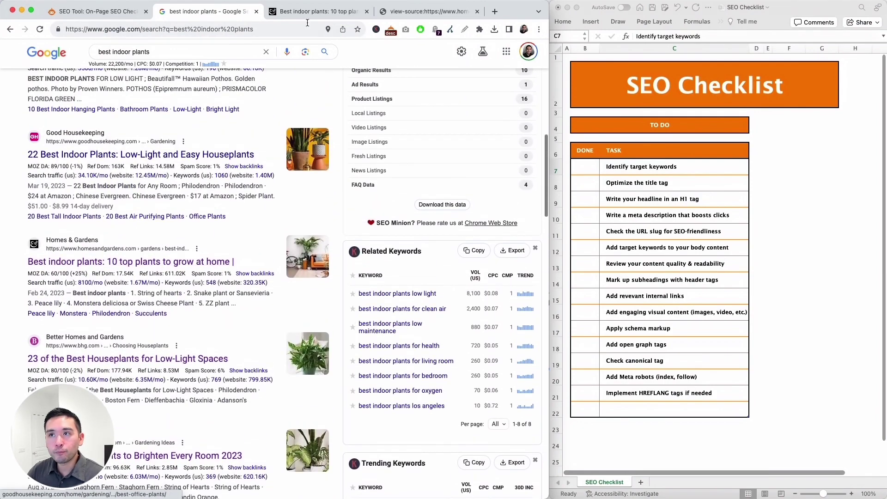
click(317, 11)
scroll(297, 167, down, 5)
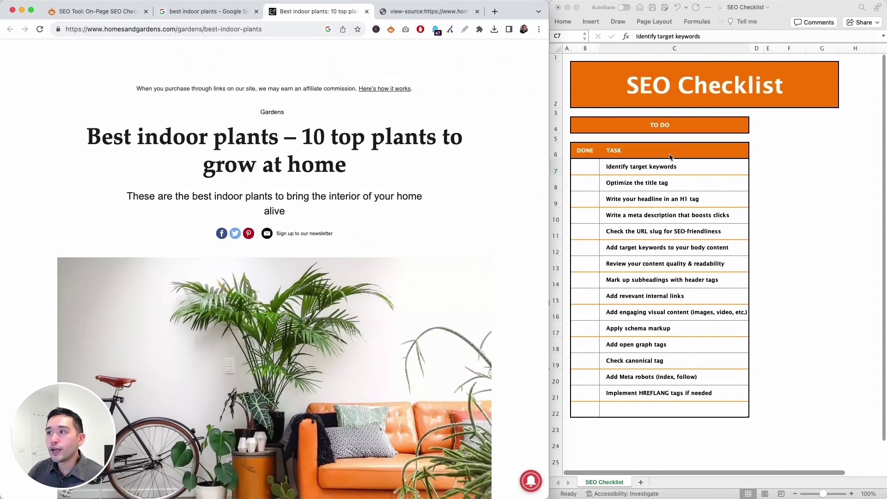
click(692, 165)
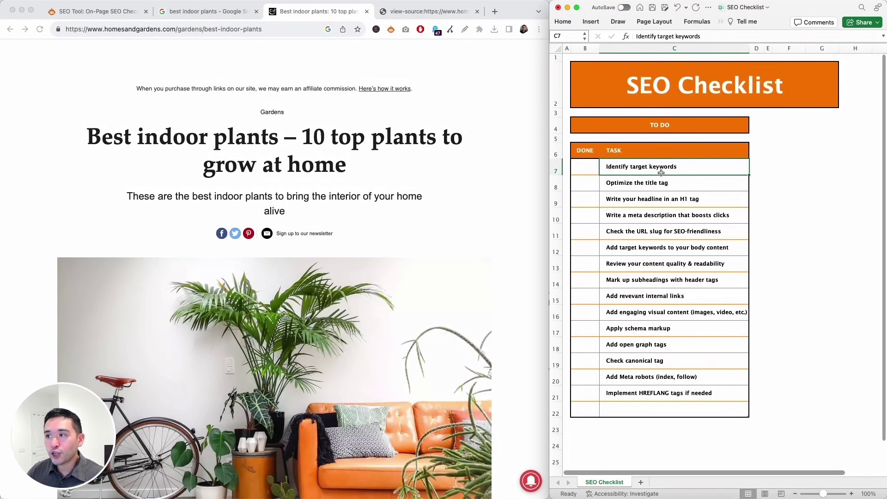
click(392, 175)
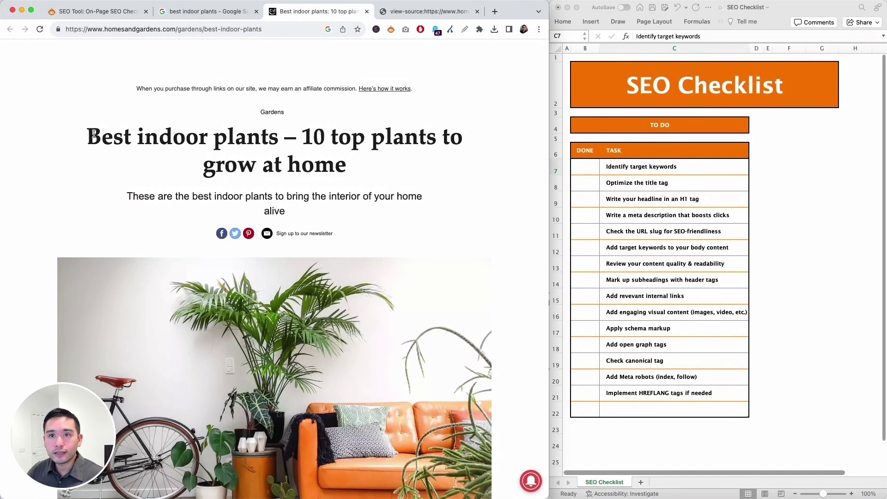
- Highlight 'best indoor plants' in the article headline and intro, then select the keywords task's Done cell
drag(88, 135, 372, 169)
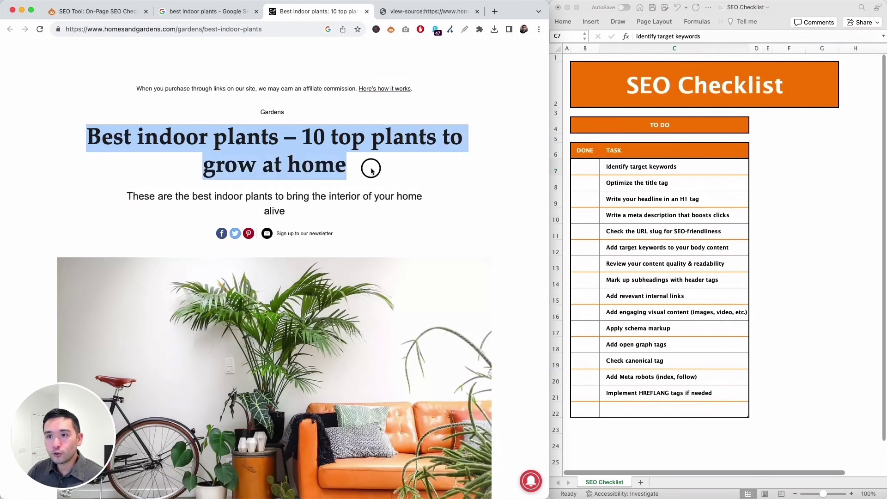
click(370, 169)
drag(87, 137, 280, 131)
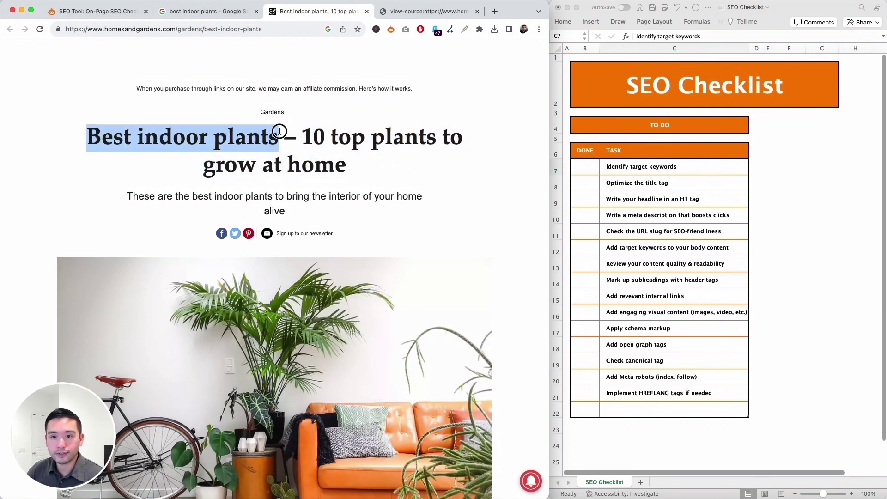
click(280, 131)
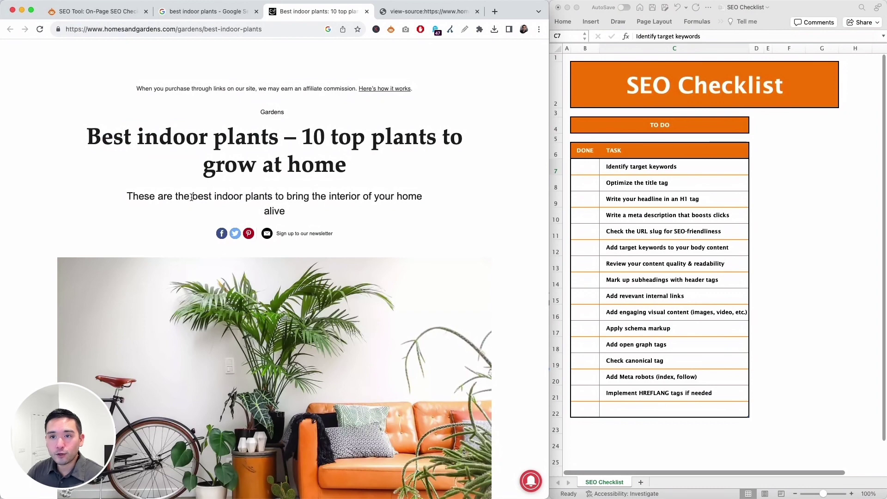
drag(192, 197, 284, 197)
click(587, 167)
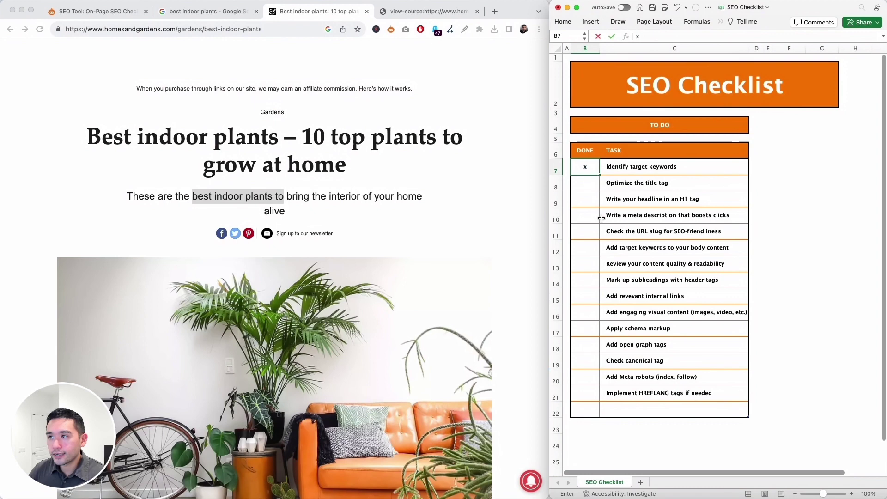
- Confirm the x so Identify target keywords is struck through, then return to the article
click(620, 188)
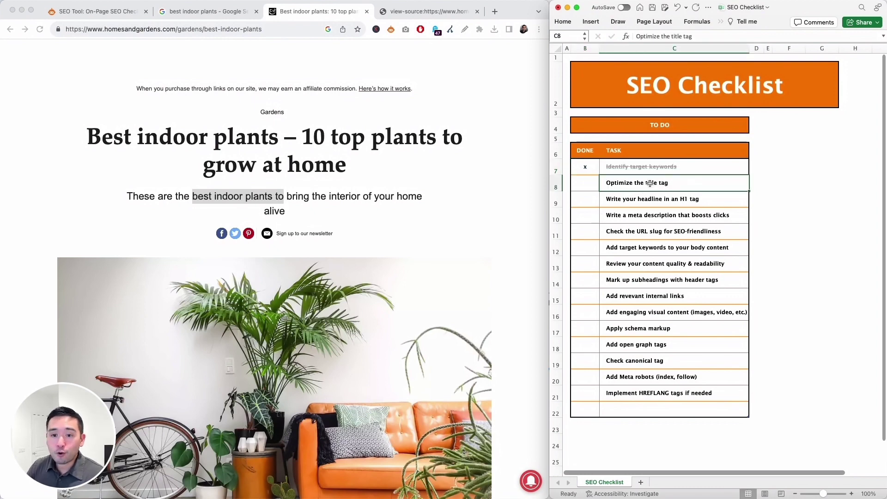
click(453, 175)
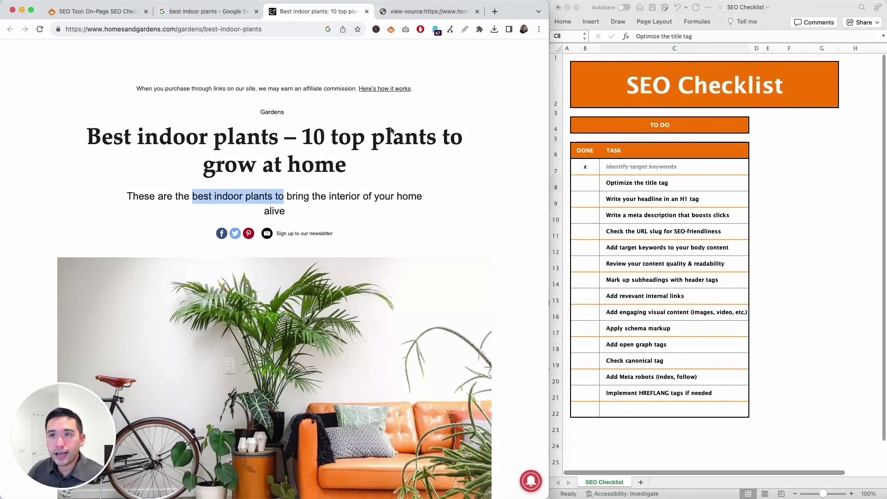
click(206, 11)
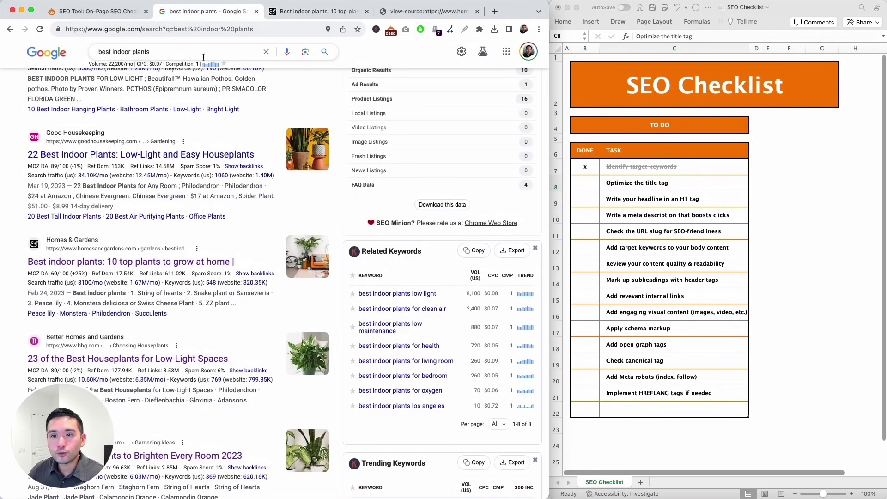
scroll(70, 255, down, 1)
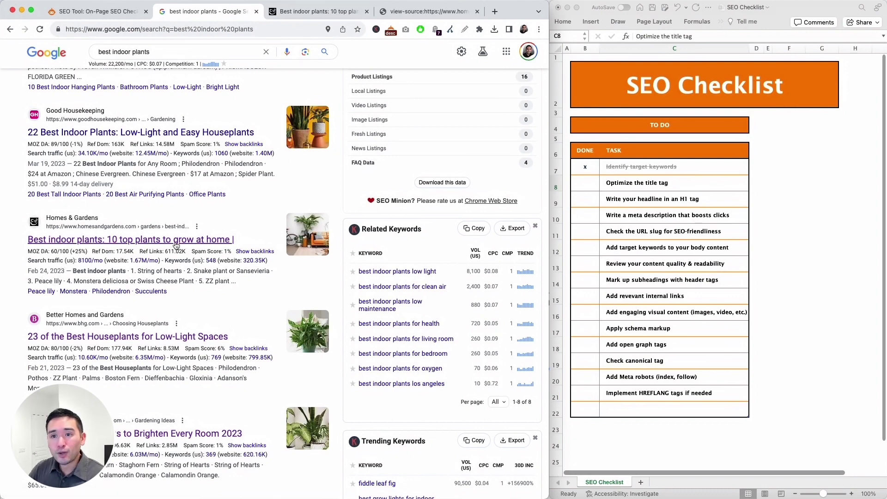
click(331, 17)
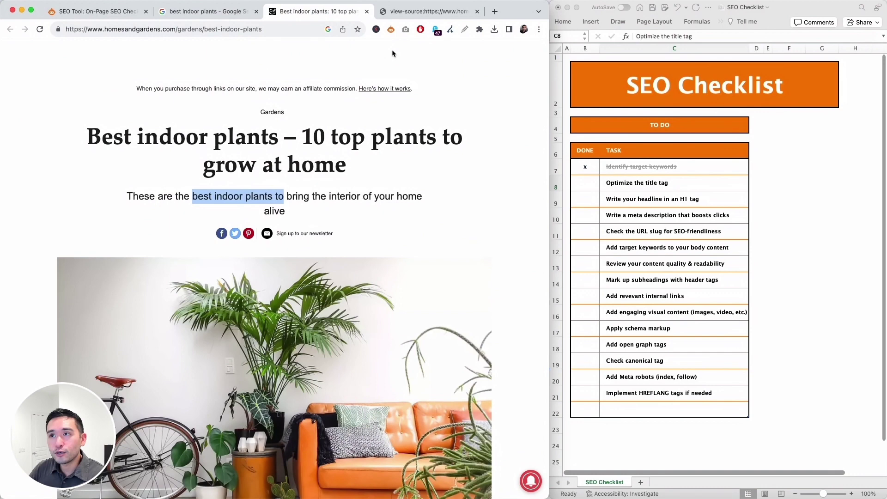
- Run SEO Minion's on-page SEO analysis and check the title's 51/60-character length
click(391, 30)
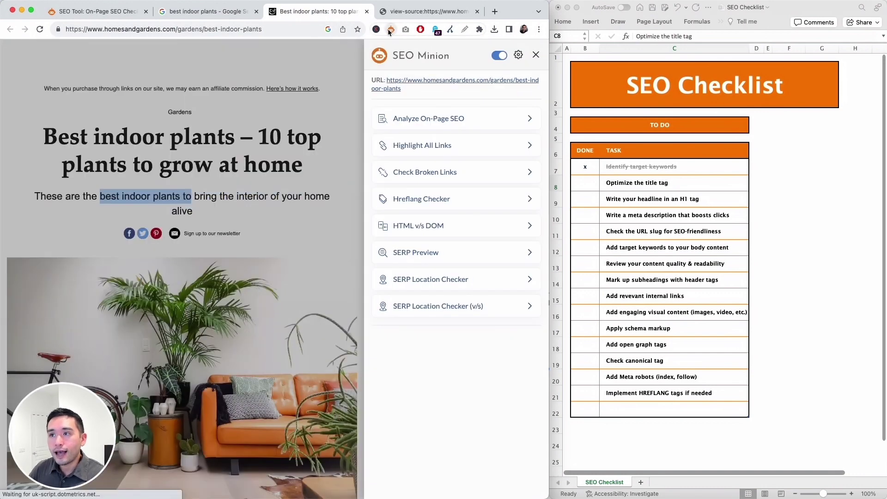
click(436, 121)
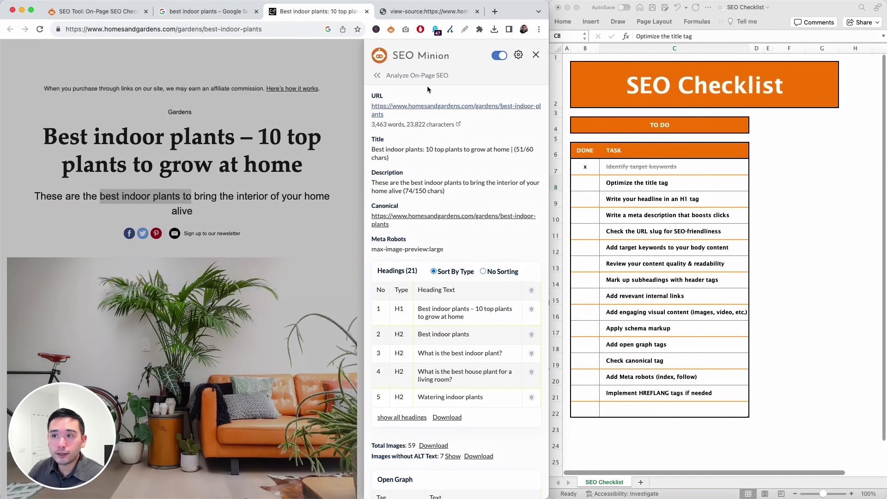
drag(371, 146, 412, 155)
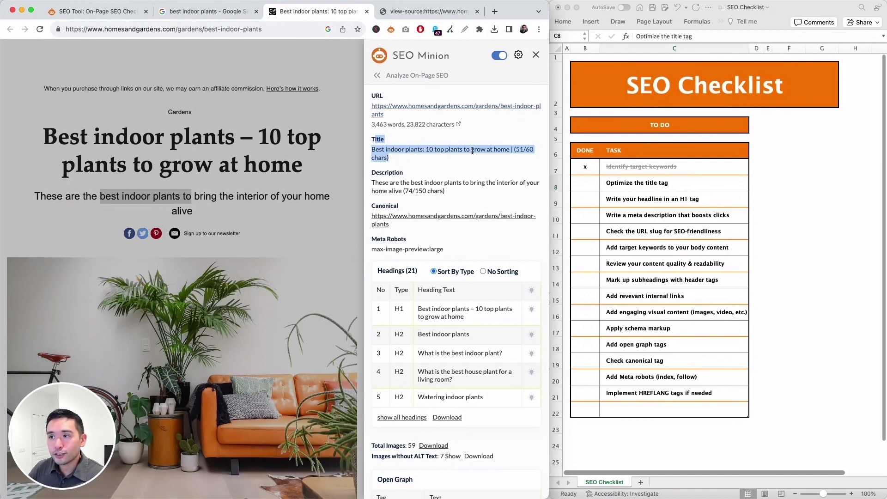
drag(525, 149, 514, 149)
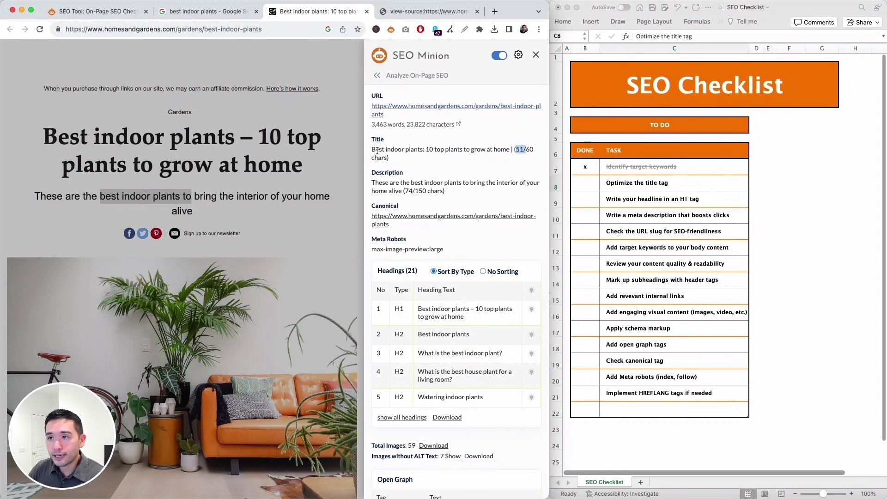
click(585, 182)
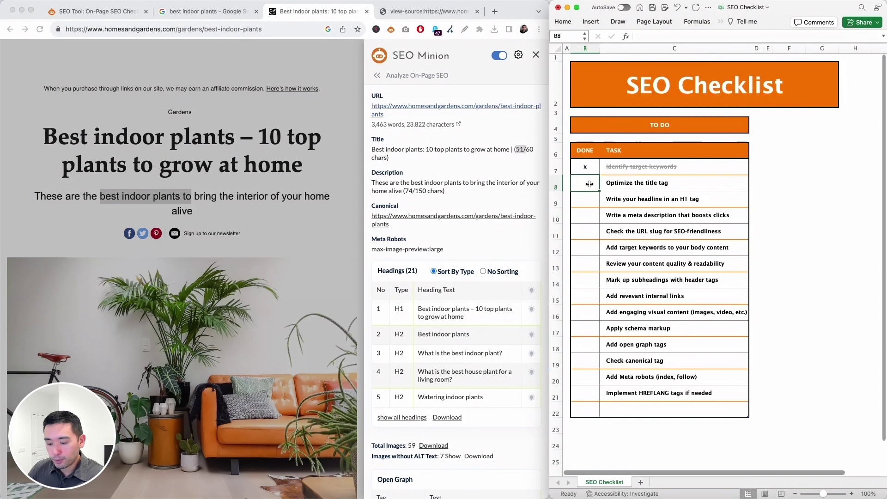
- Mark Optimize the title tag done with an x and return to the SEO Minion report
text(x)
click(641, 189)
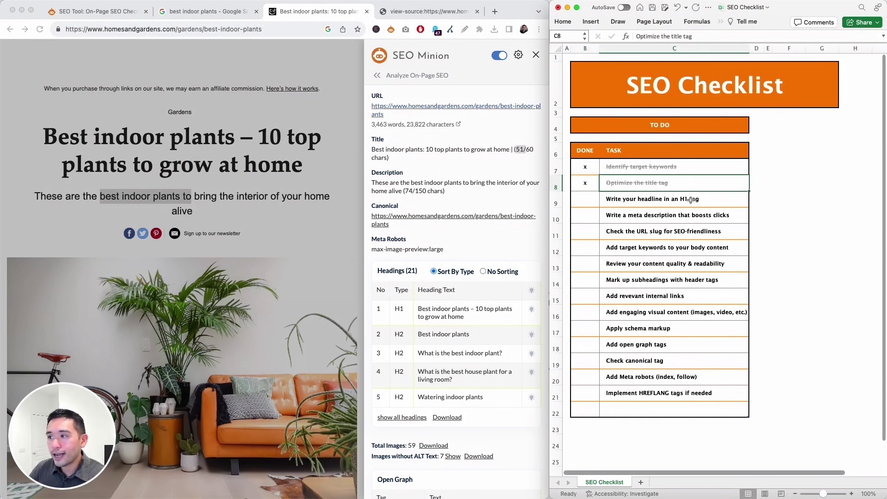
click(78, 131)
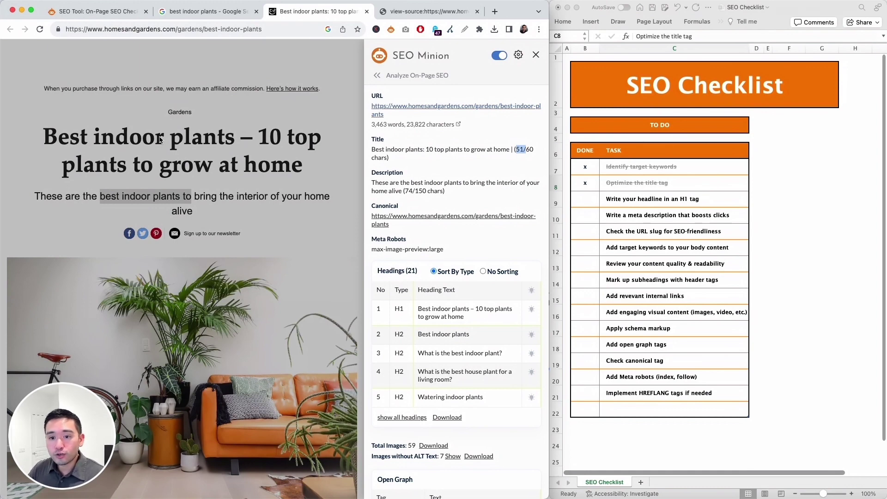
scroll(458, 220, down, 3)
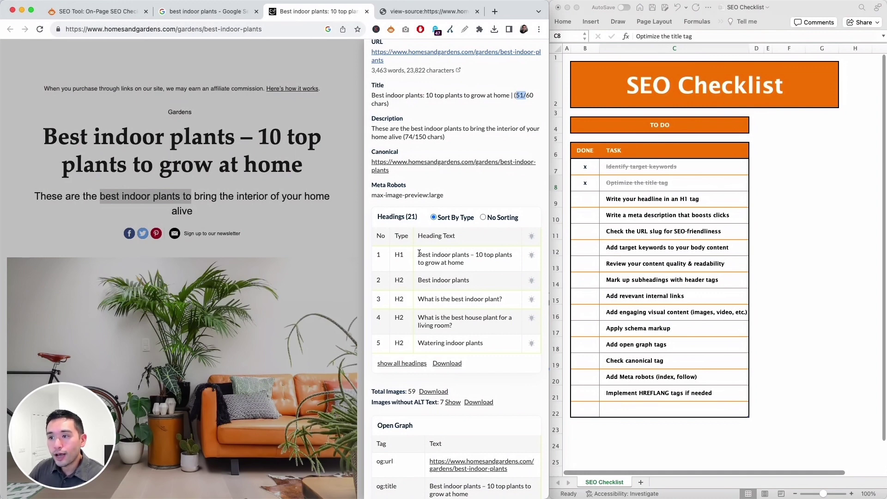
- Confirm the page's single H1 heading and mark Write your headline in an H1 tag done
drag(419, 254, 462, 261)
double_click(400, 256)
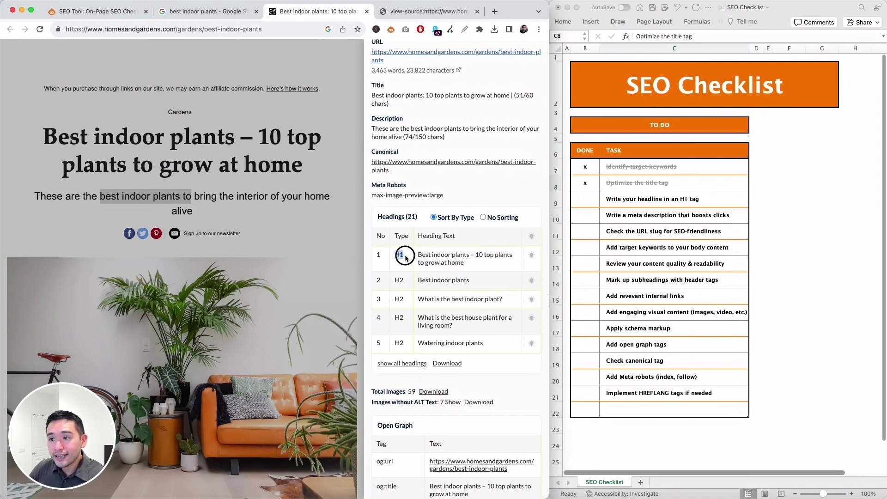
drag(406, 258, 536, 262)
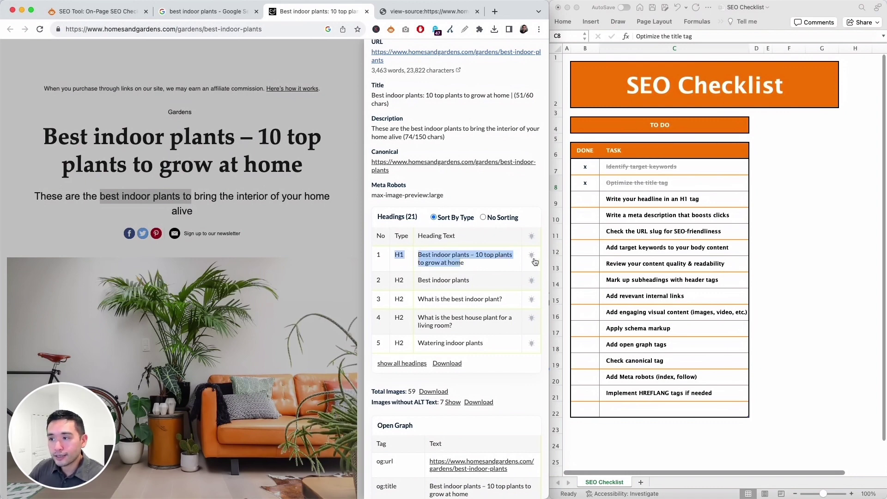
click(532, 258)
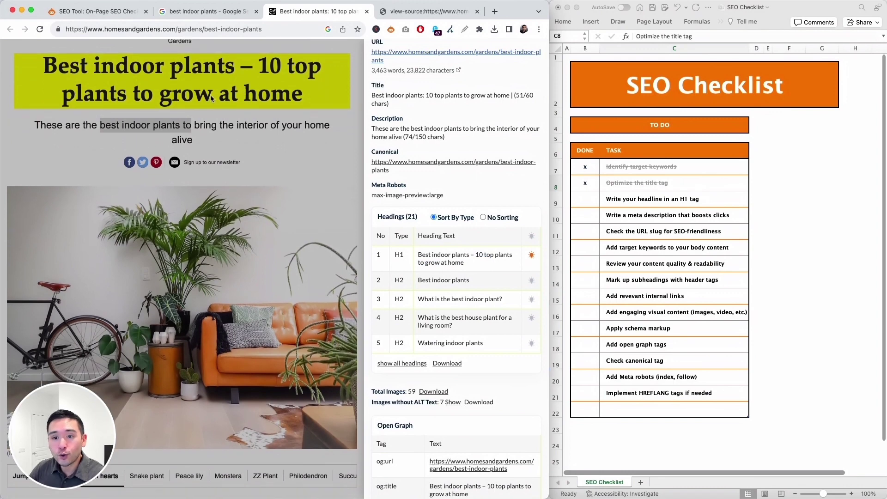
click(647, 219)
click(627, 218)
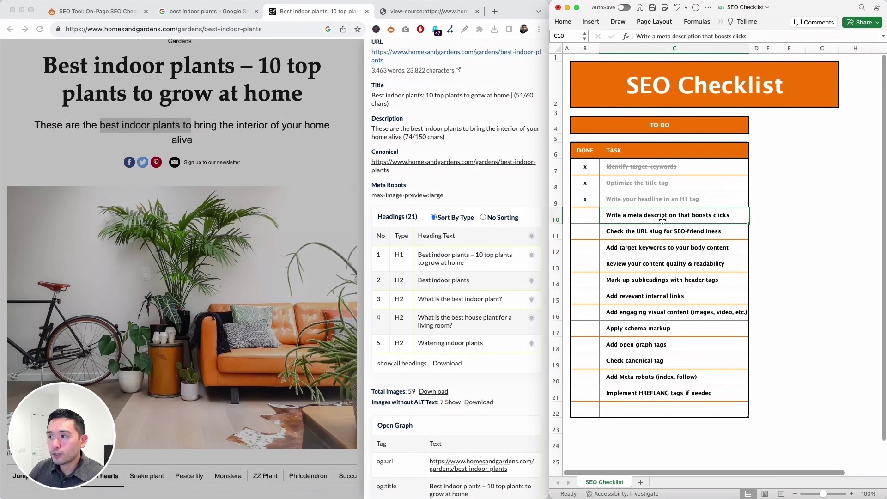
click(506, 196)
scroll(507, 196, up, 2)
drag(373, 172, 396, 189)
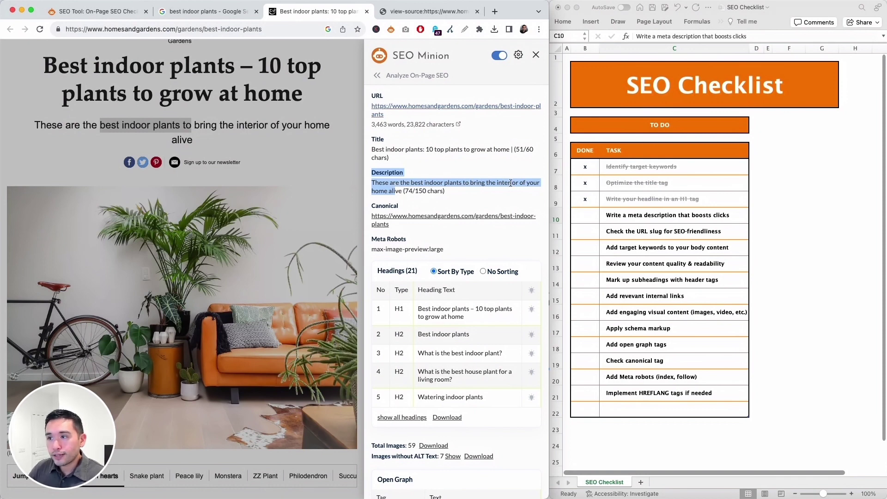
click(424, 193)
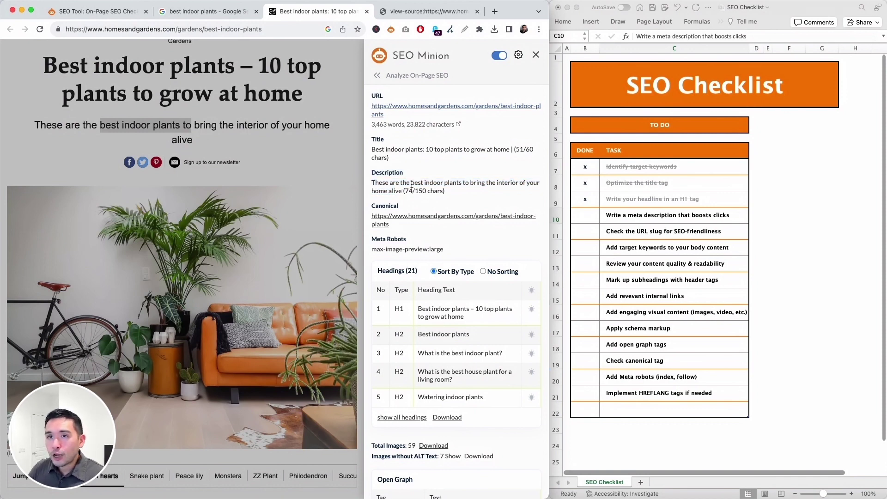
drag(411, 184, 460, 184)
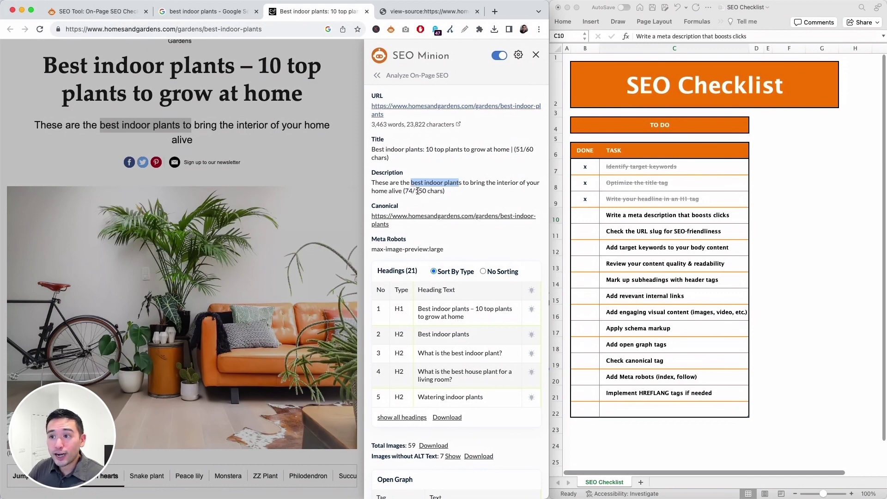
drag(419, 191, 442, 191)
click(403, 191)
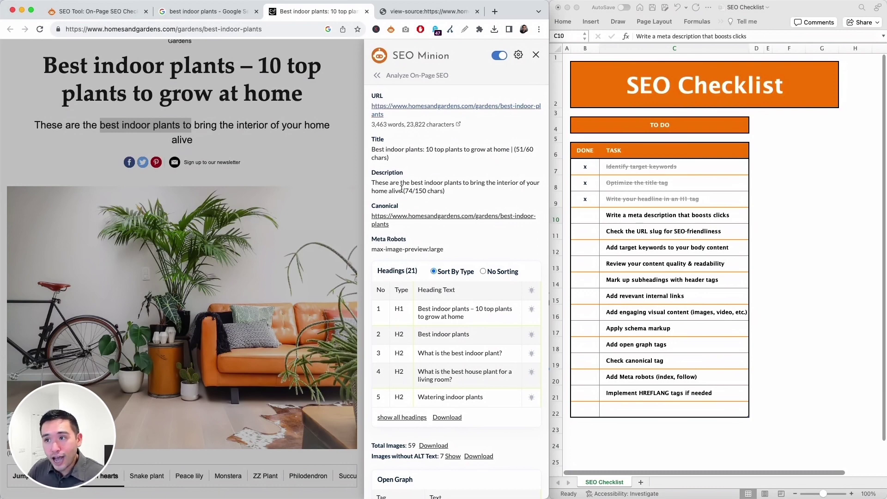
click(604, 216)
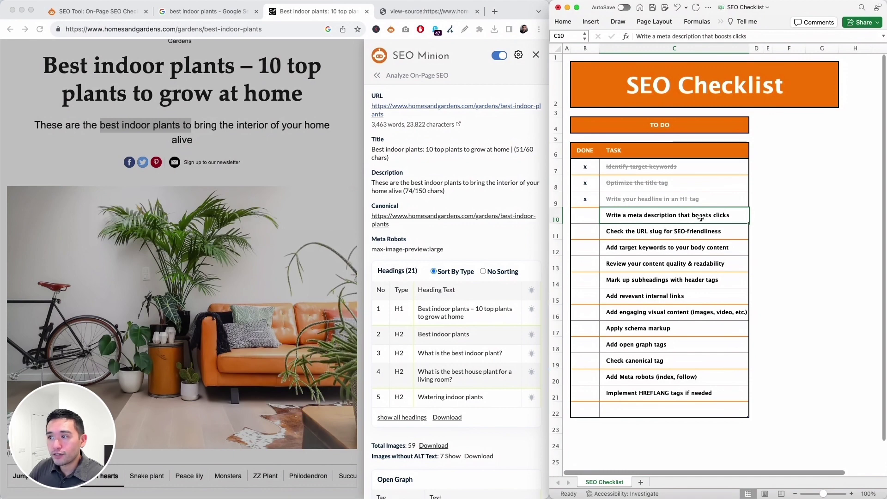
click(614, 232)
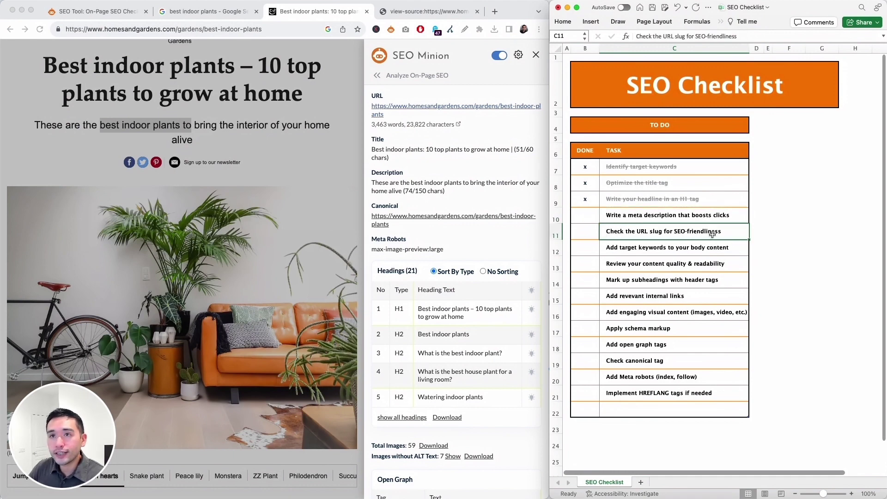
- Inspect the article URL's slug, /gardens/best-indoor-plants, in the address bar
click(218, 31)
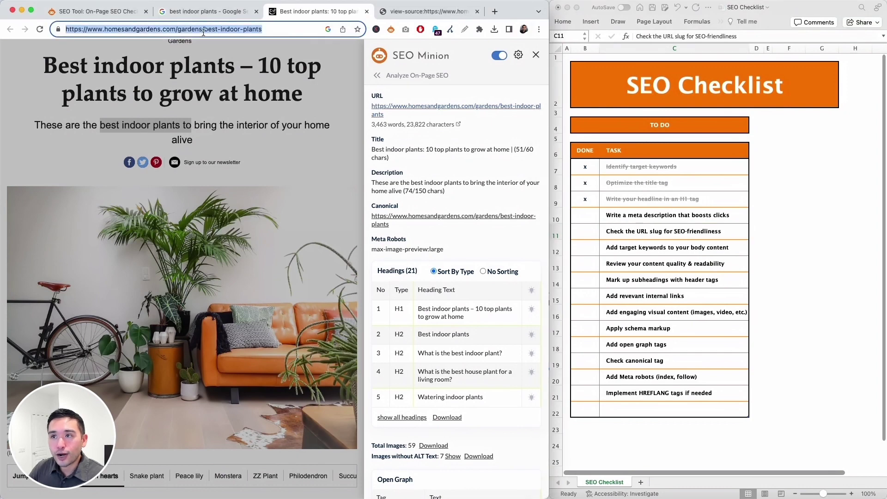
click(377, 111)
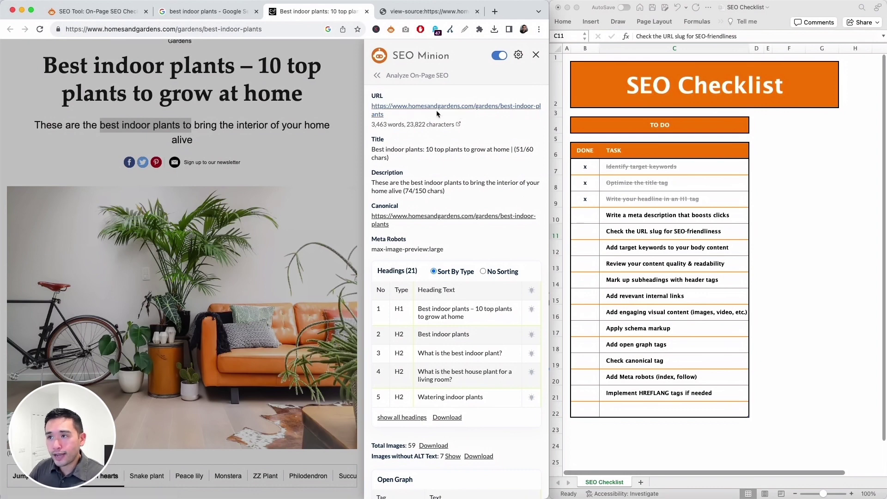
- Mark the URL-slug task done with an x in the checklist
click(594, 233)
text(x)
key(Return)
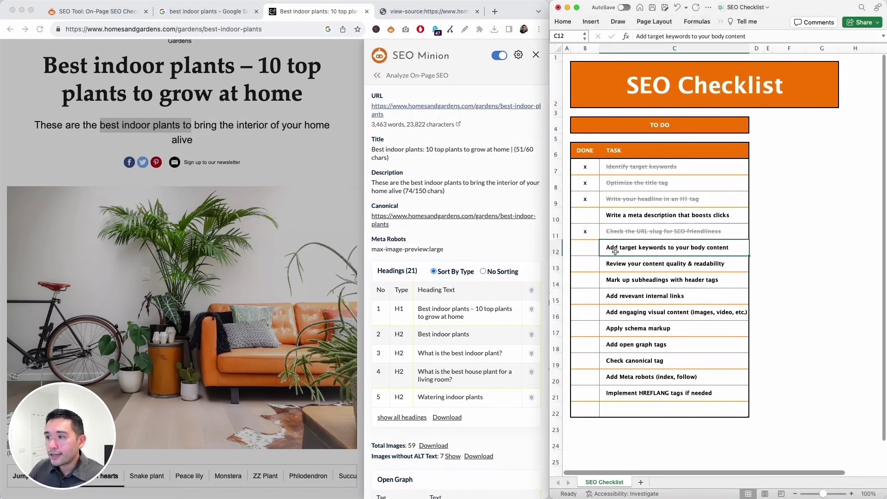
click(656, 252)
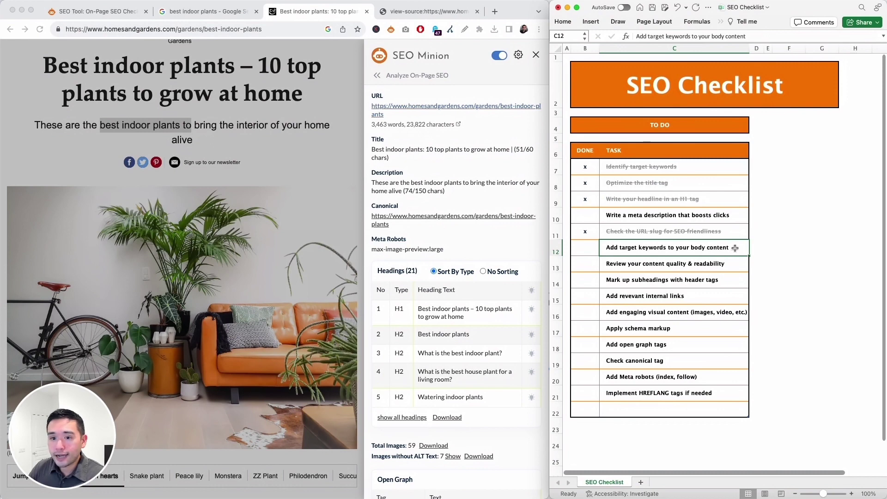
- Find all 5 occurrences of 'best indoor plants' in the article and type x for Add target keywords
click(298, 162)
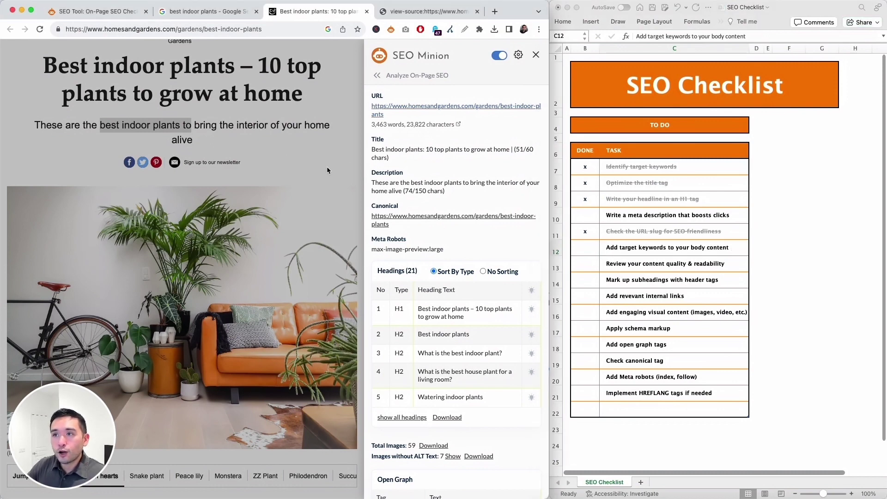
click(536, 56)
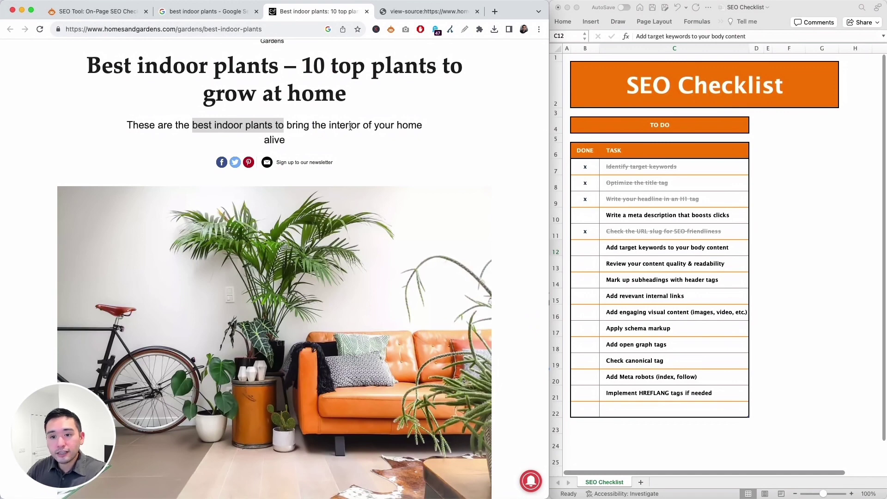
key(super+f)
text(l)
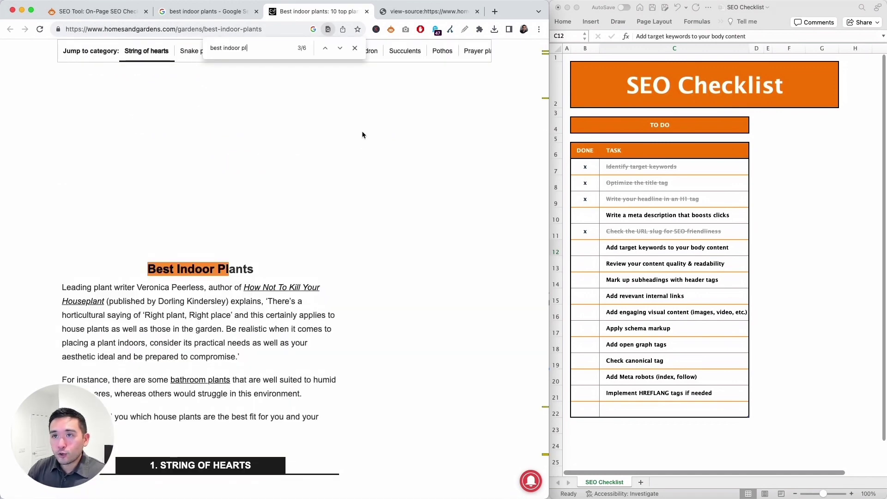
text(ants)
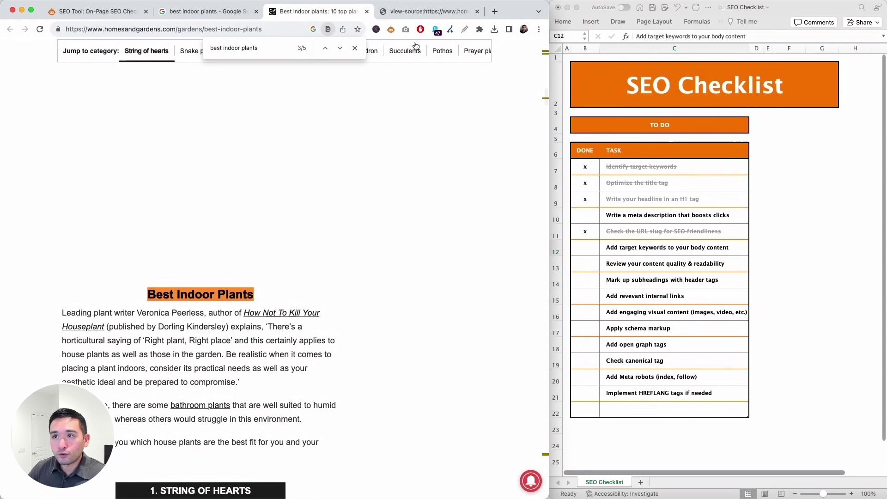
click(340, 48)
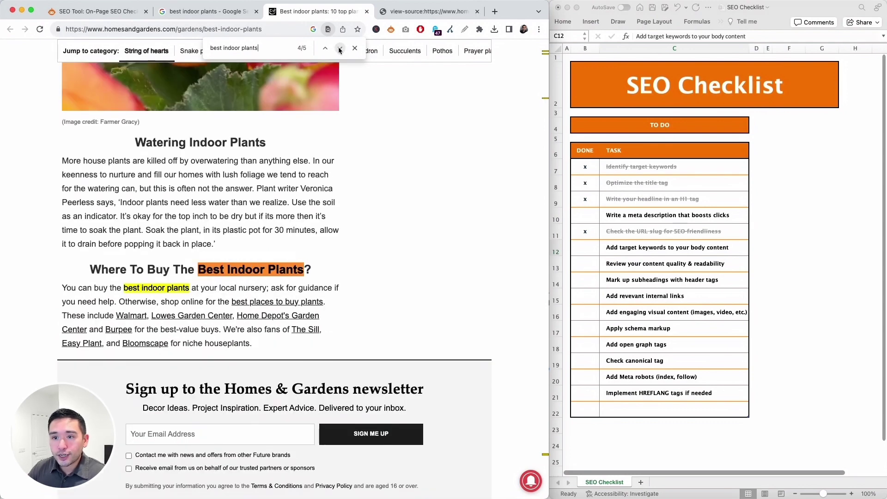
click(339, 48)
scroll(350, 113, up, 15)
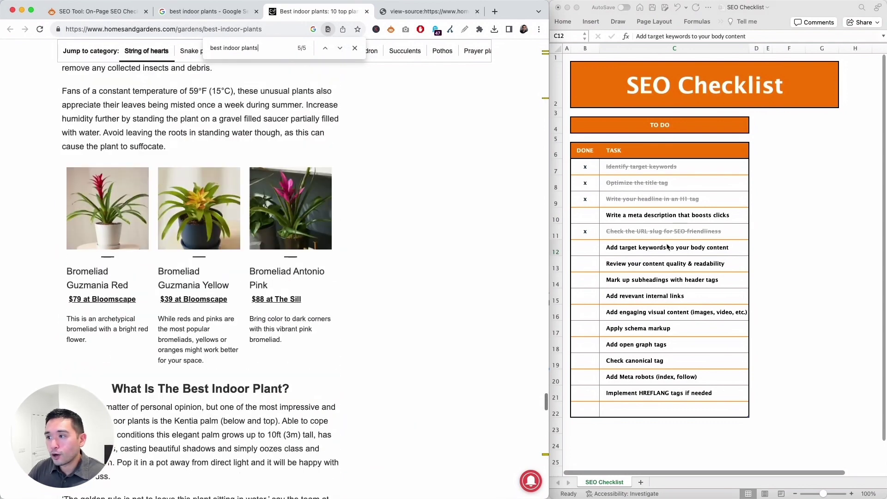
click(667, 247)
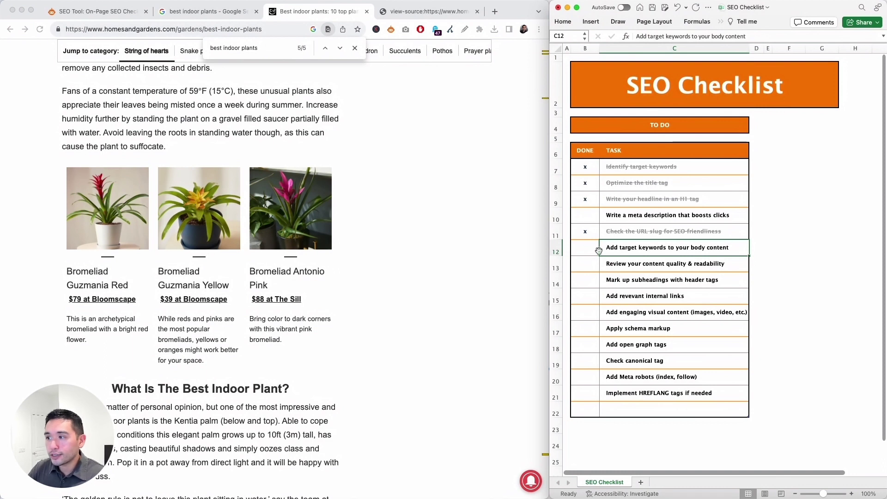
click(584, 249)
text(x)
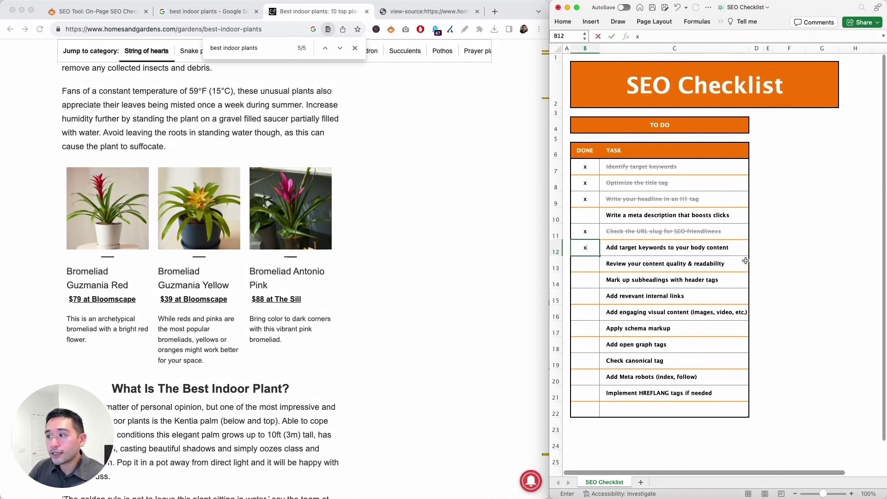
- Read through the article, highlighting passages to judge its content quality and readability
click(436, 275)
scroll(373, 157, up, 10)
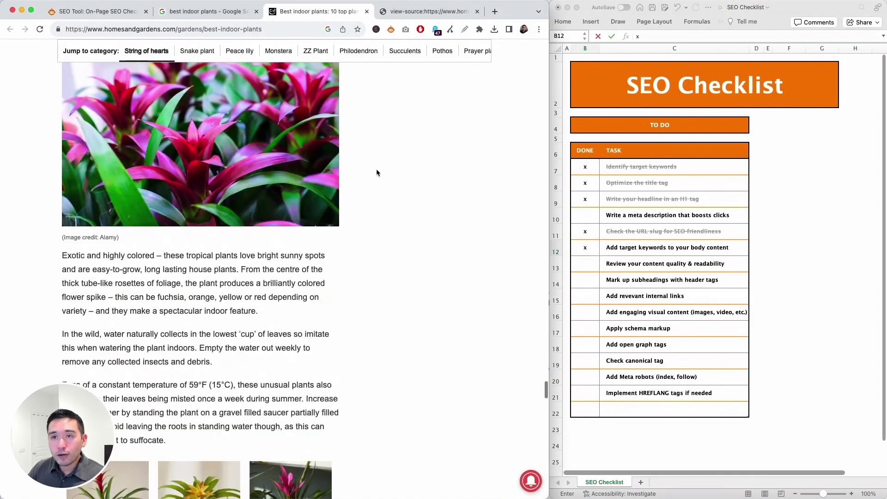
scroll(376, 173, up, 10)
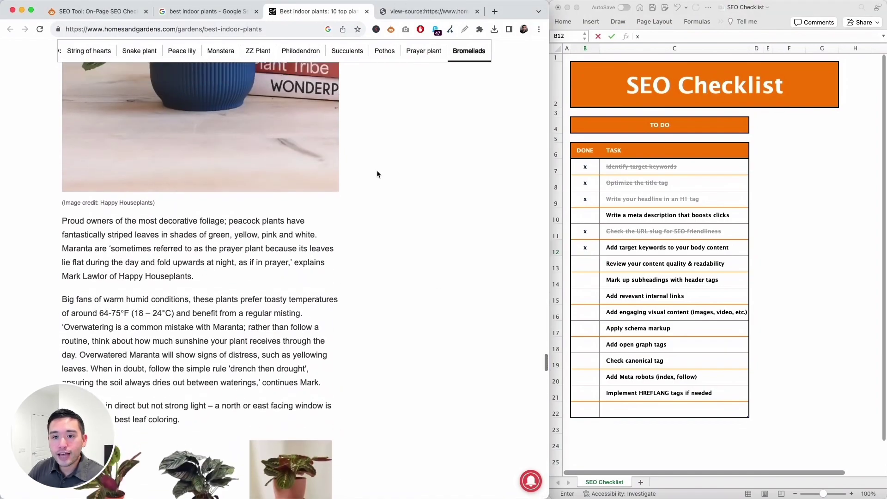
scroll(396, 178, up, 10)
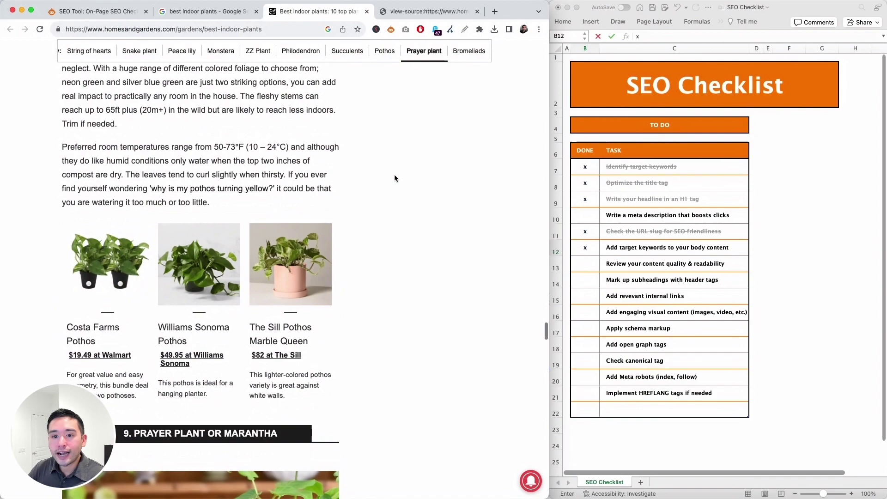
scroll(395, 173, up, 15)
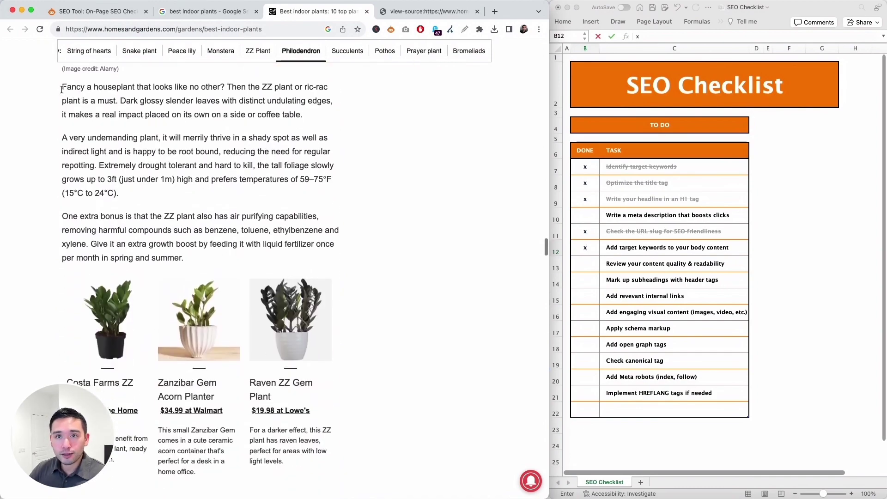
drag(62, 88, 303, 116)
drag(65, 137, 122, 180)
drag(83, 216, 181, 244)
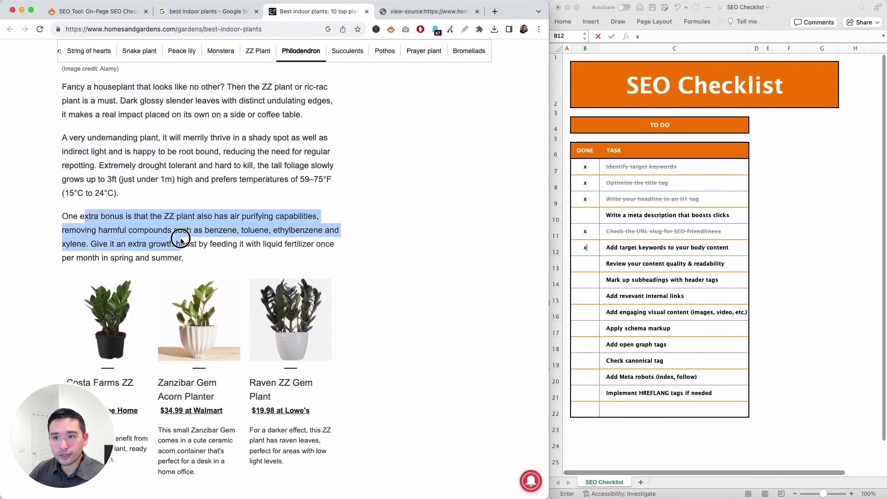
scroll(182, 244, down, 2)
scroll(181, 244, down, 8)
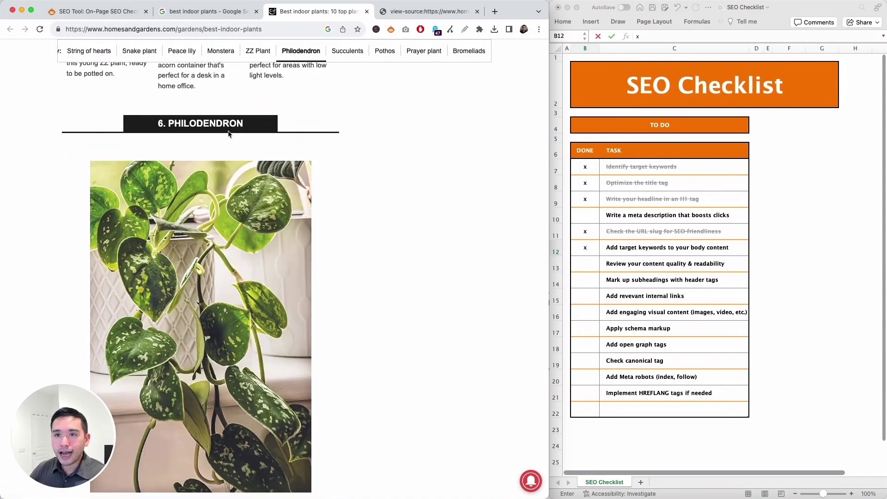
scroll(194, 140, up, 10)
scroll(214, 270, down, 1)
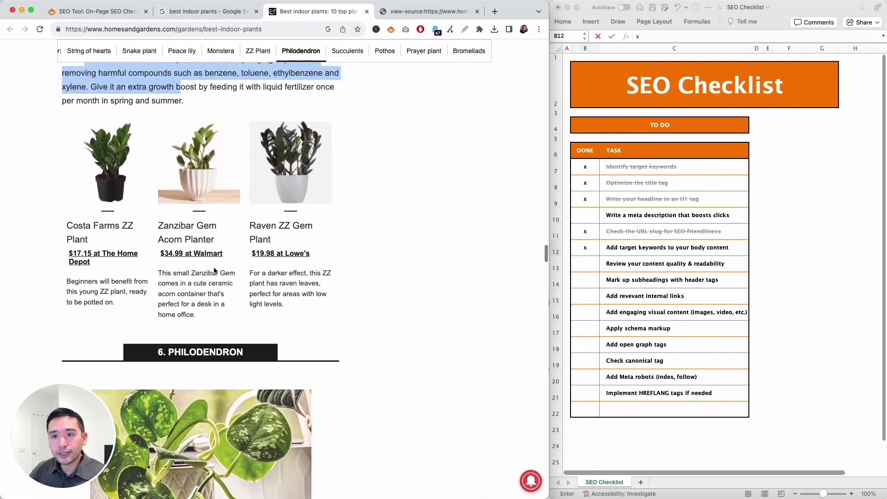
scroll(293, 225, down, 8)
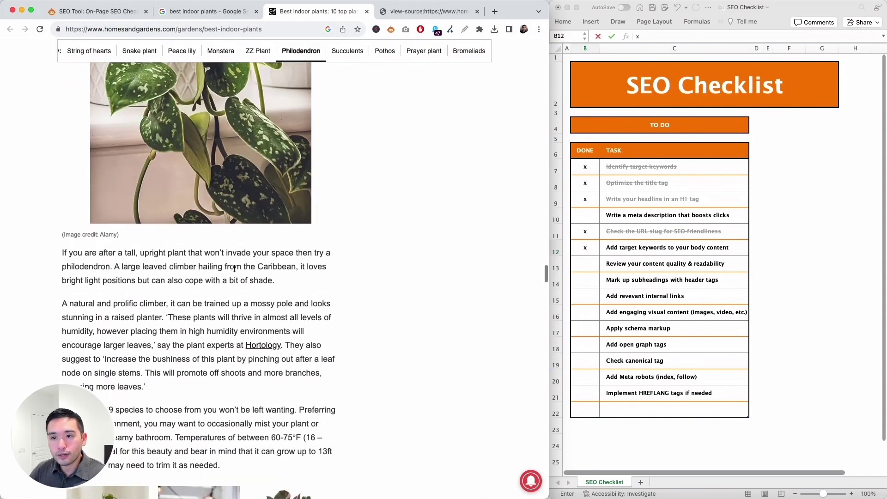
scroll(409, 99, up, 1)
scroll(346, 155, down, 6)
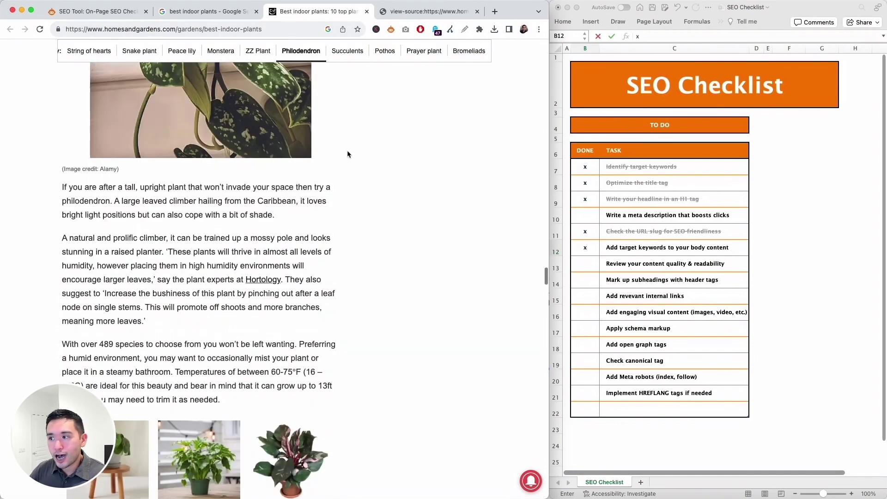
scroll(286, 159, down, 12)
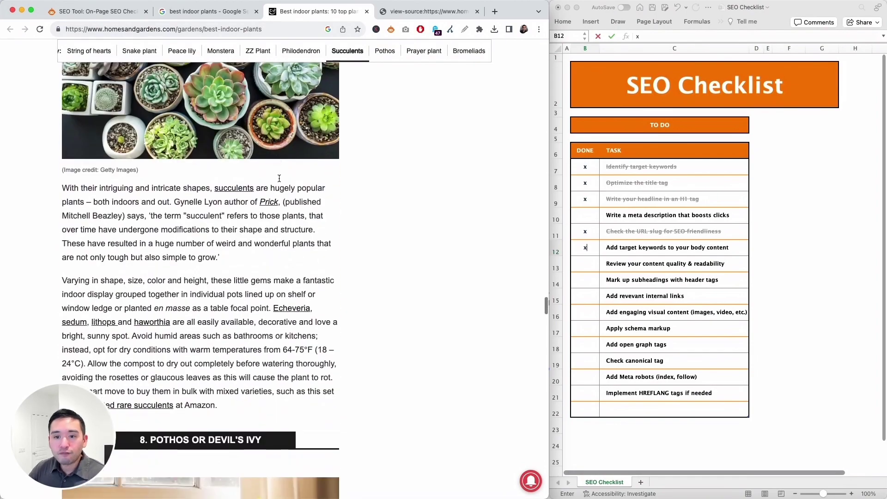
scroll(281, 180, down, 10)
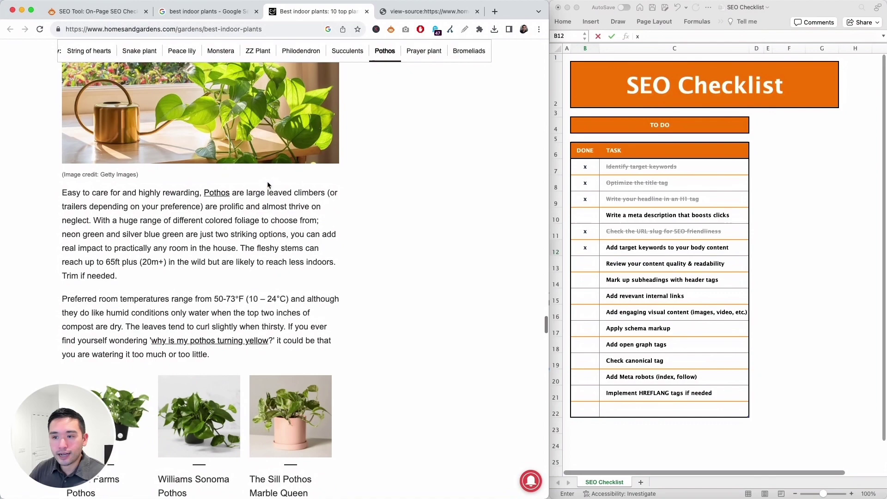
scroll(222, 185, down, 10)
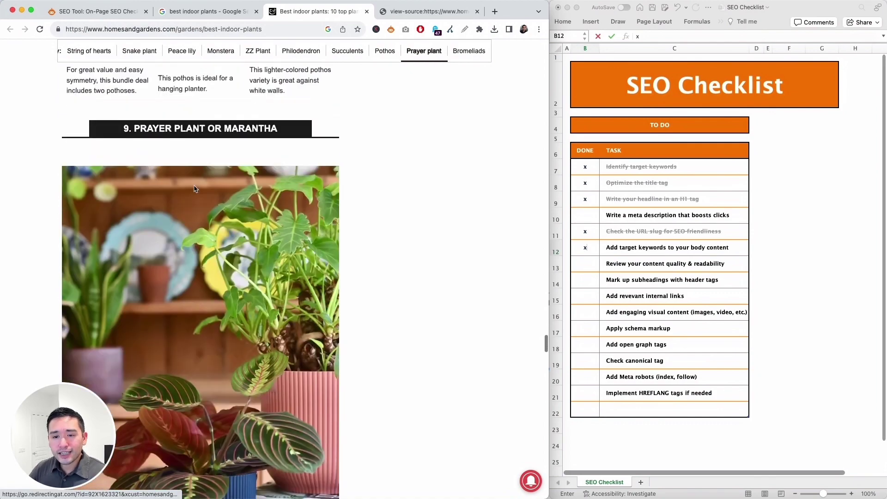
scroll(210, 191, down, 8)
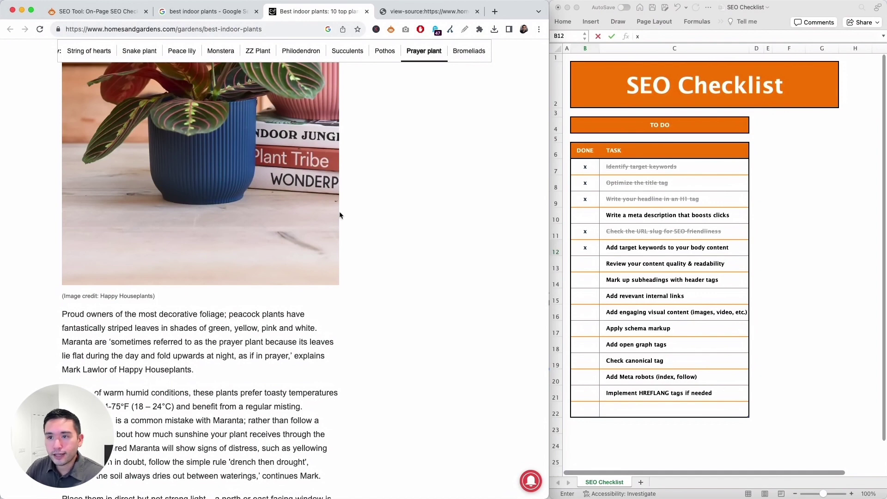
- Commit the x for Add target keywords and mark Review your content quality & readability with x
click(587, 262)
click(587, 263)
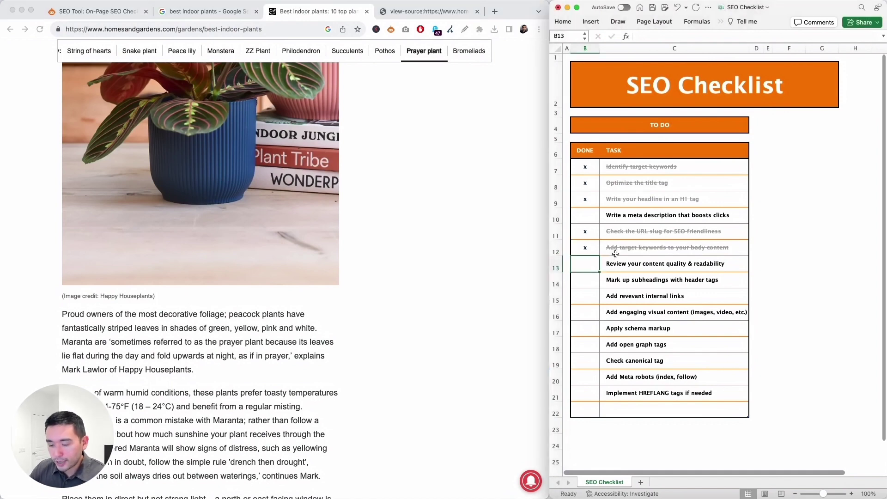
text(x)
click(609, 281)
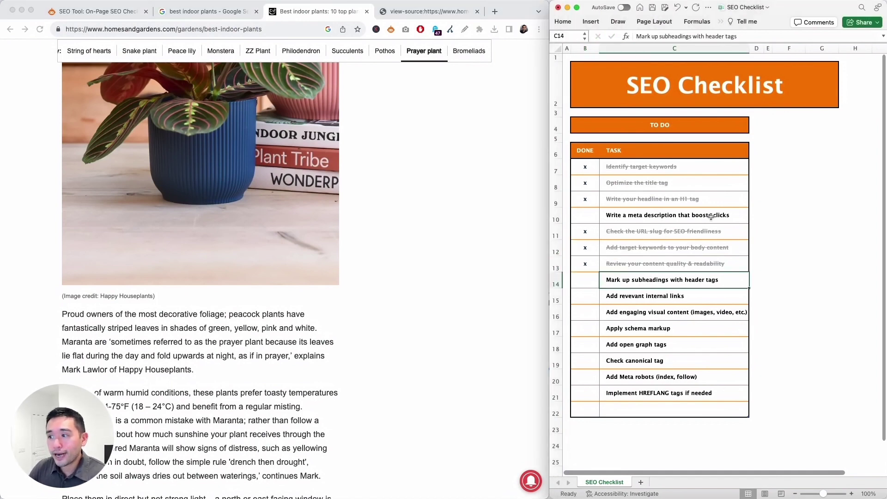
- Expand SEO Minion's headings list to all 21 headings and check the H2 subheadings on the page
click(392, 30)
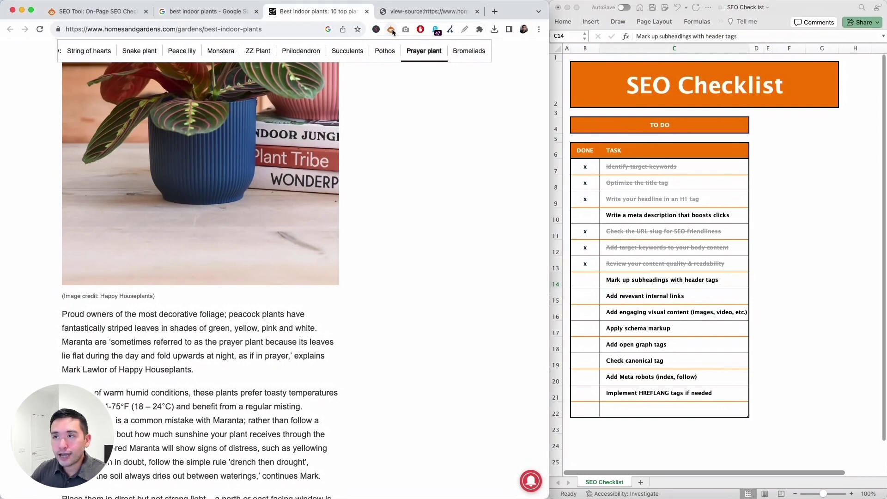
scroll(511, 249, down, 3)
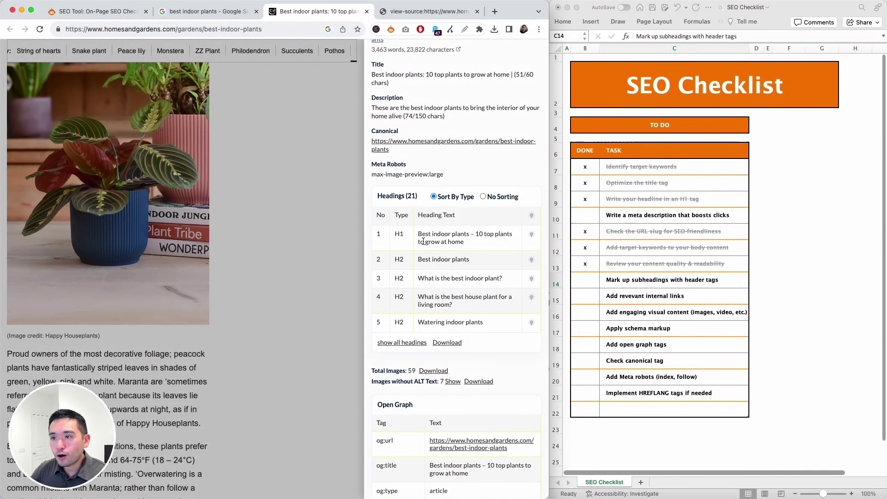
click(402, 275)
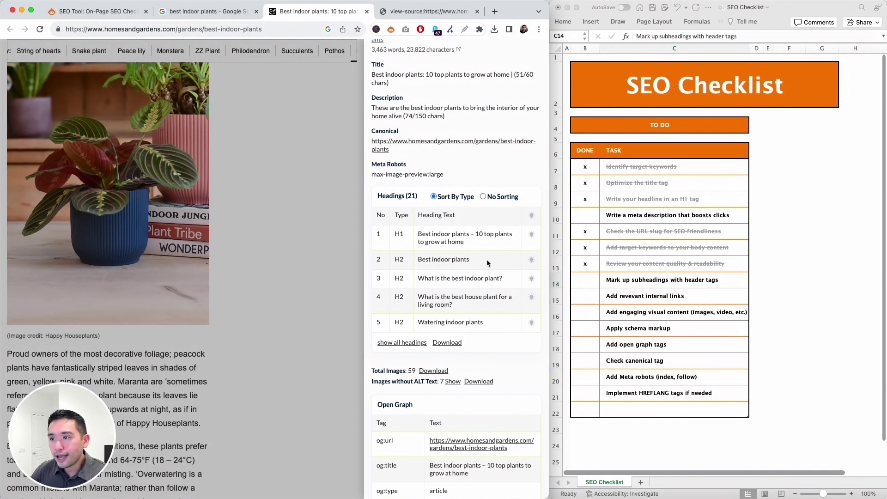
click(533, 261)
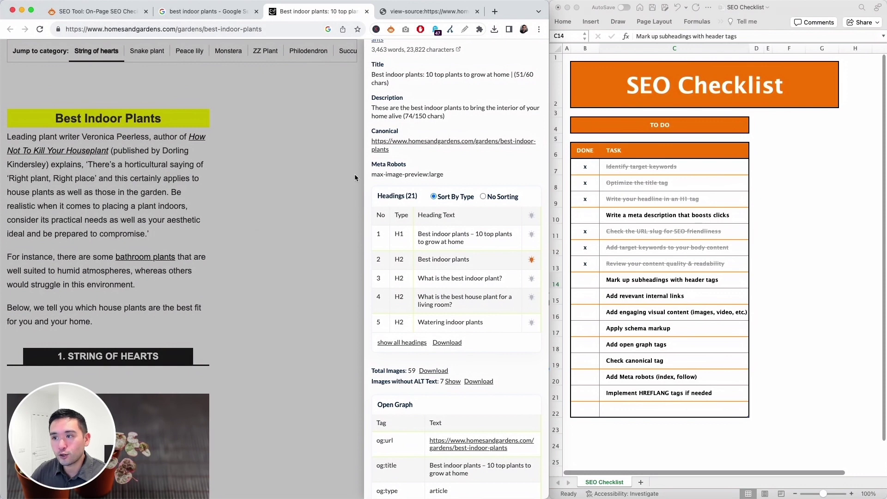
click(398, 343)
scroll(412, 333, down, 5)
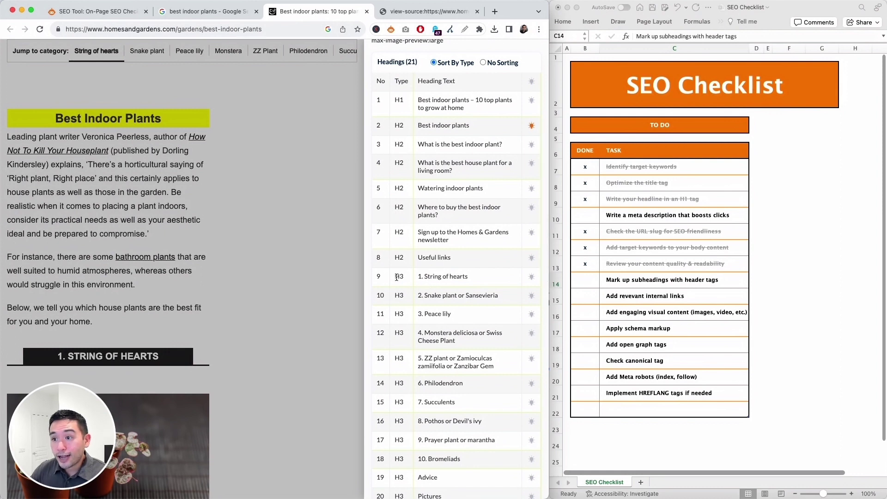
drag(433, 276, 456, 341)
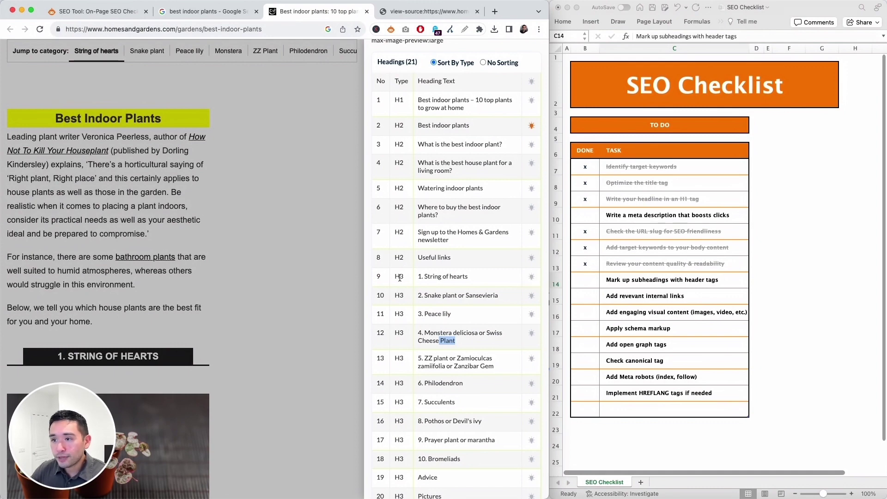
click(533, 277)
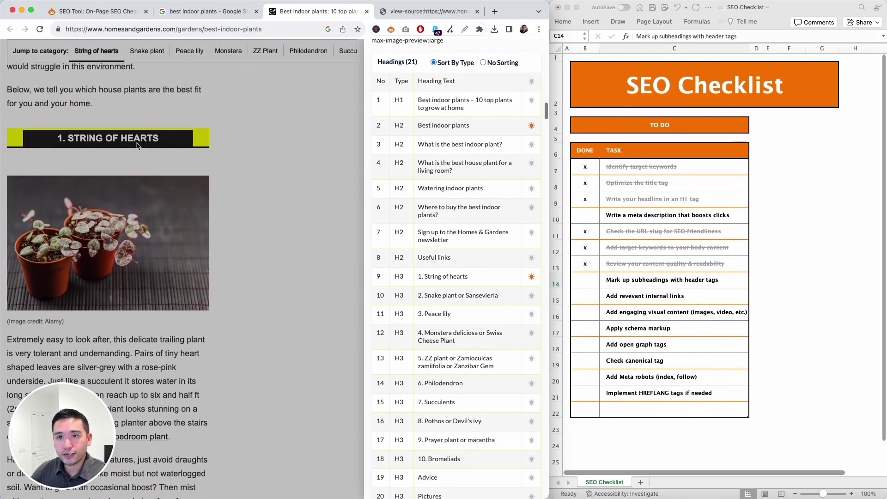
- Mark Mark up subheadings with header tags done with an x
click(586, 281)
click(586, 282)
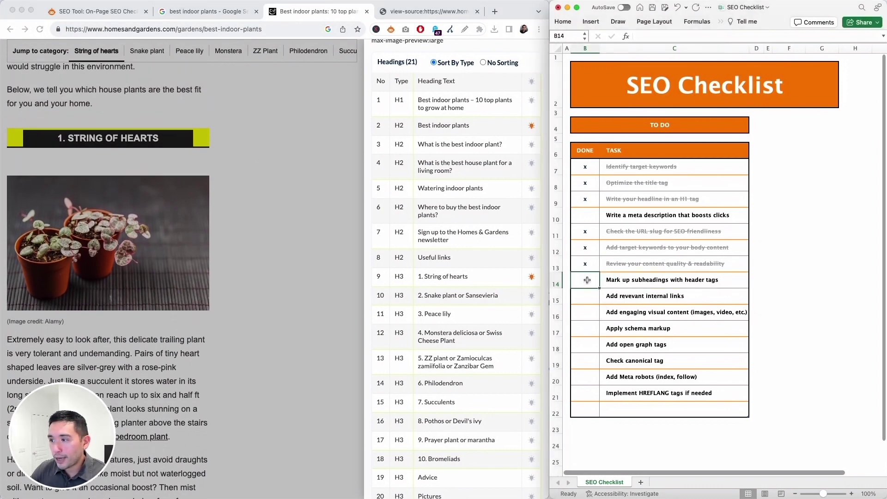
text(x)
click(618, 300)
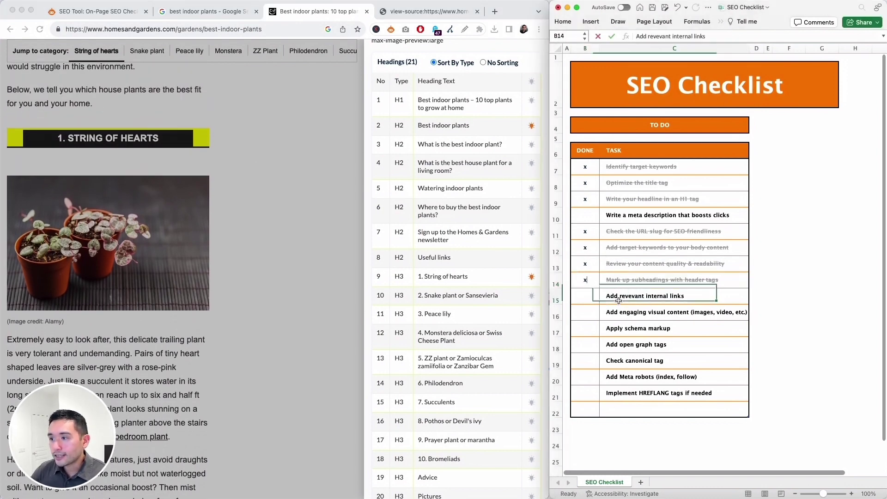
- Run SEO Minion's broken links check: zero 404 links and one empty link in the article
click(534, 278)
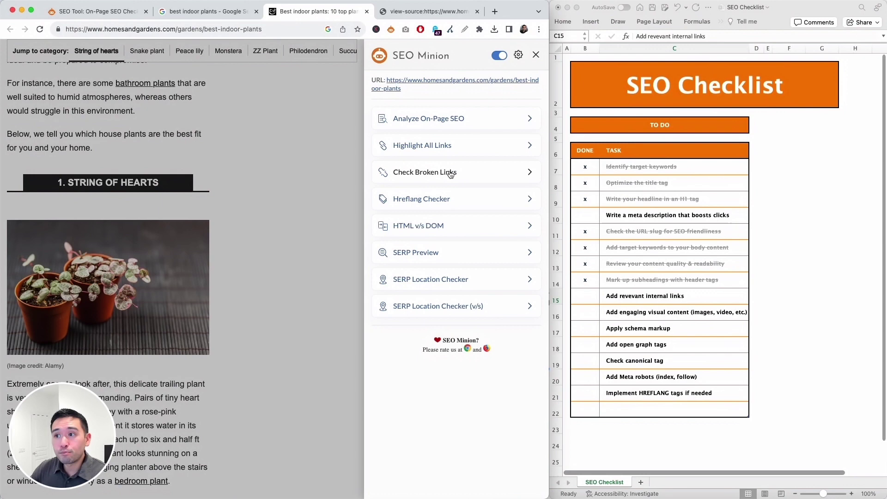
click(426, 174)
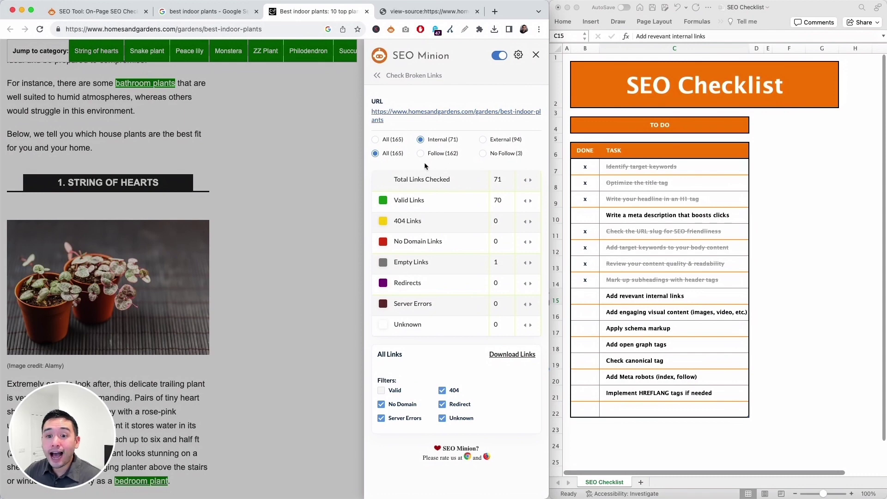
scroll(295, 144, down, 4)
scroll(297, 144, up, 4)
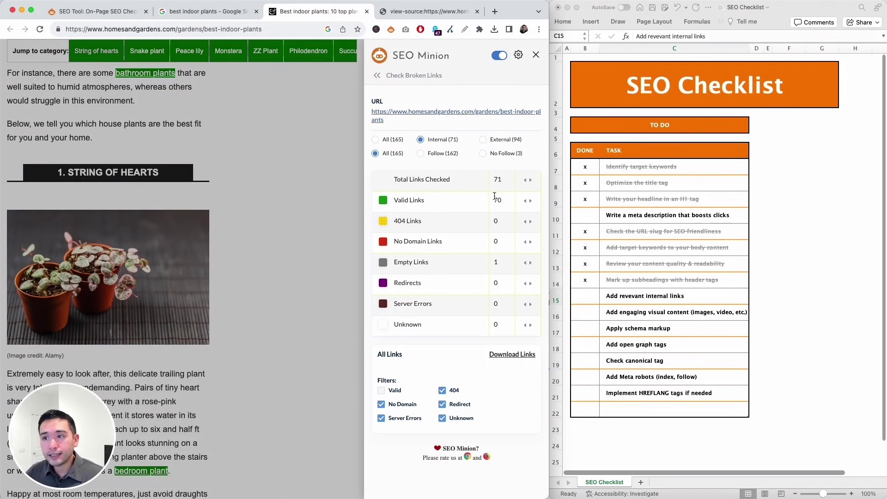
drag(394, 222, 428, 225)
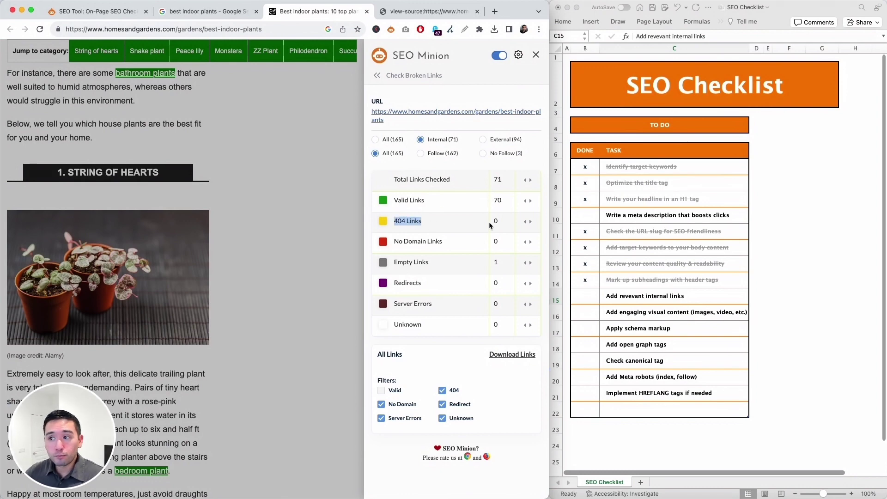
drag(398, 262, 498, 262)
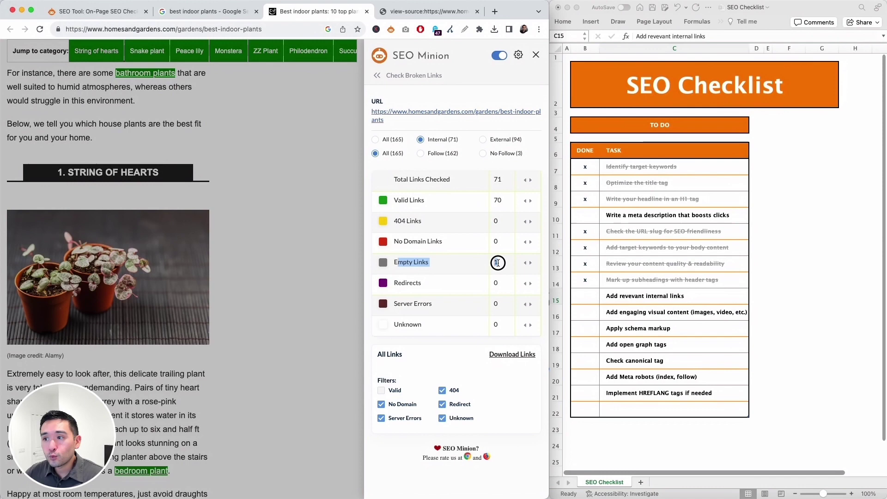
click(530, 262)
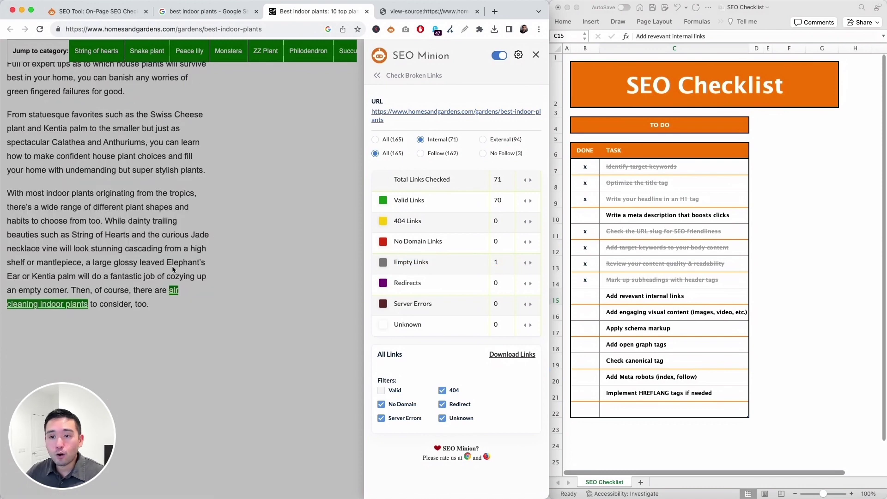
scroll(192, 287, down, 2)
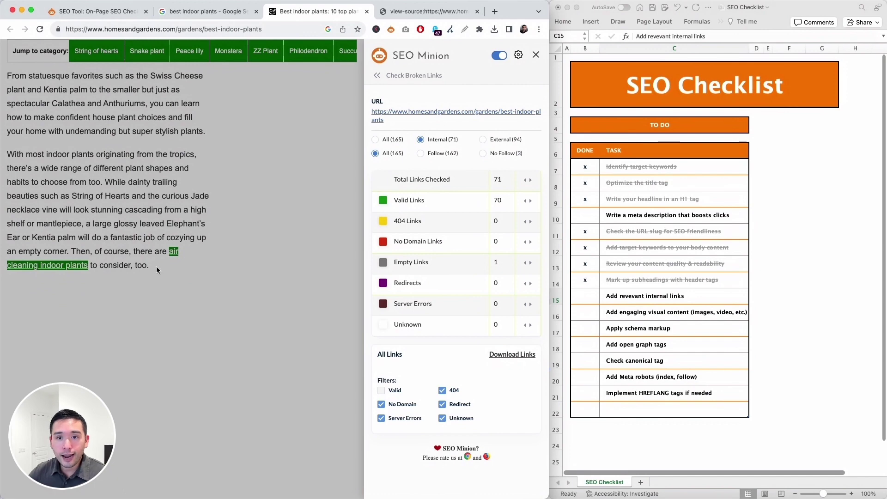
scroll(144, 262, down, 5)
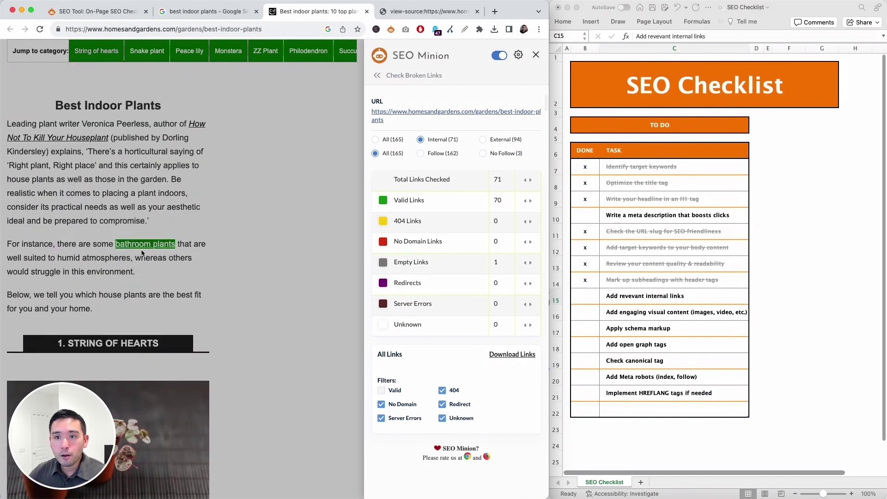
scroll(142, 252, down, 10)
scroll(178, 251, down, 5)
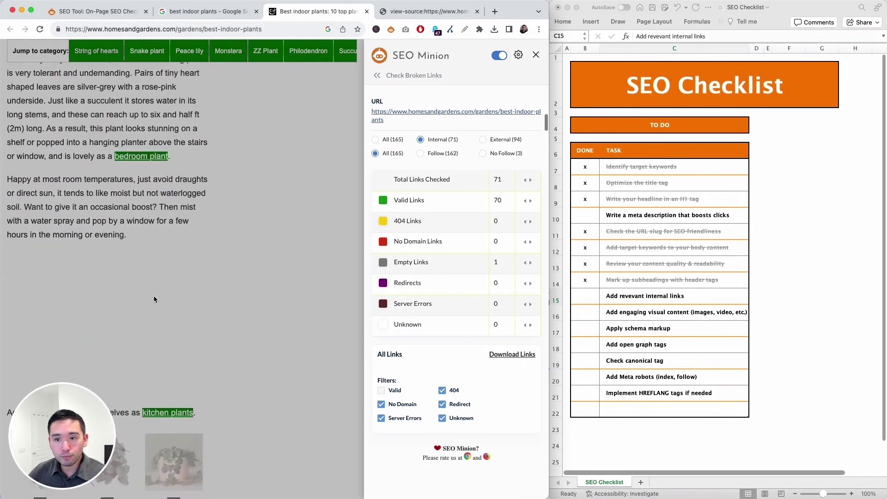
scroll(155, 277, down, 6)
scroll(221, 240, down, 8)
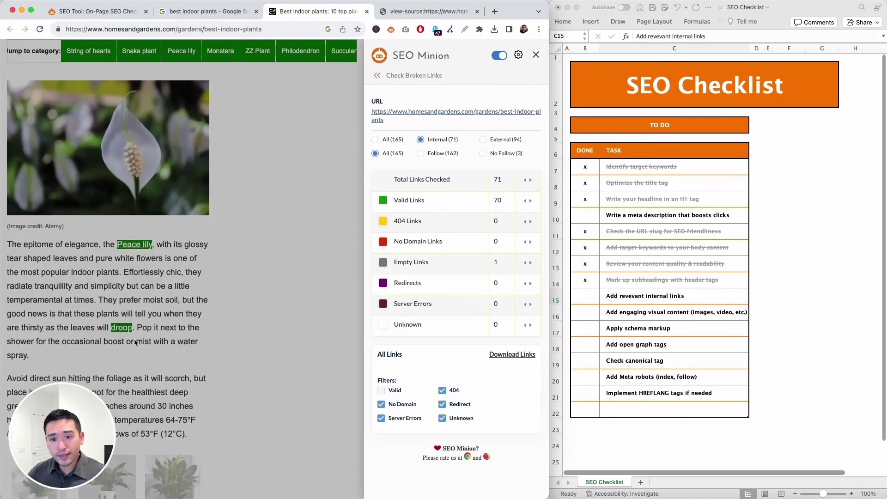
scroll(136, 342, up, 10)
- Mark the internal links task done in the checklist
click(618, 320)
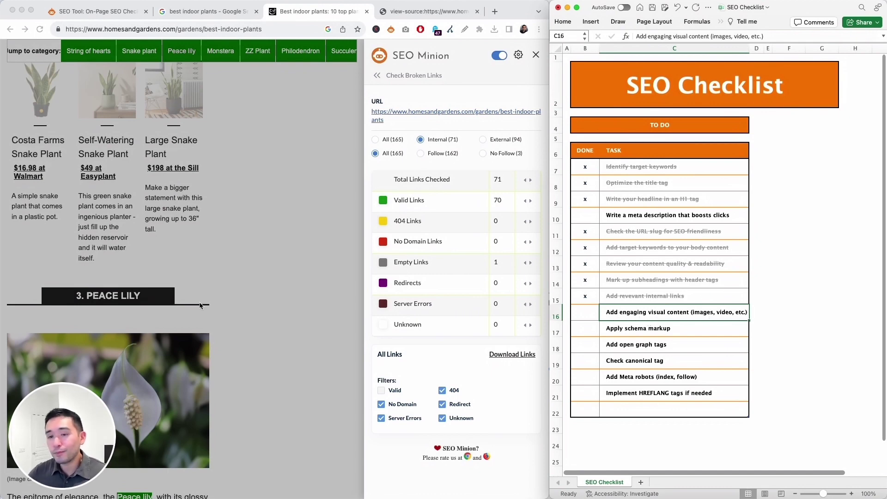
scroll(206, 305, down, 5)
scroll(142, 268, up, 3)
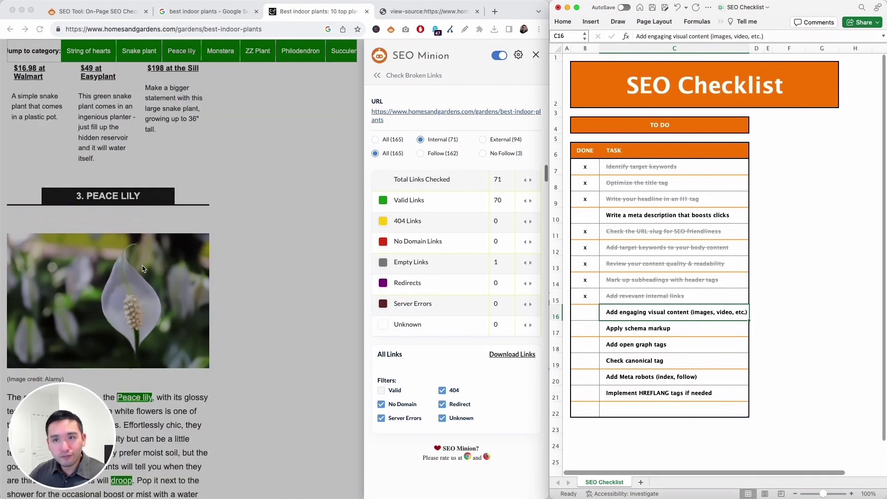
scroll(143, 269, up, 10)
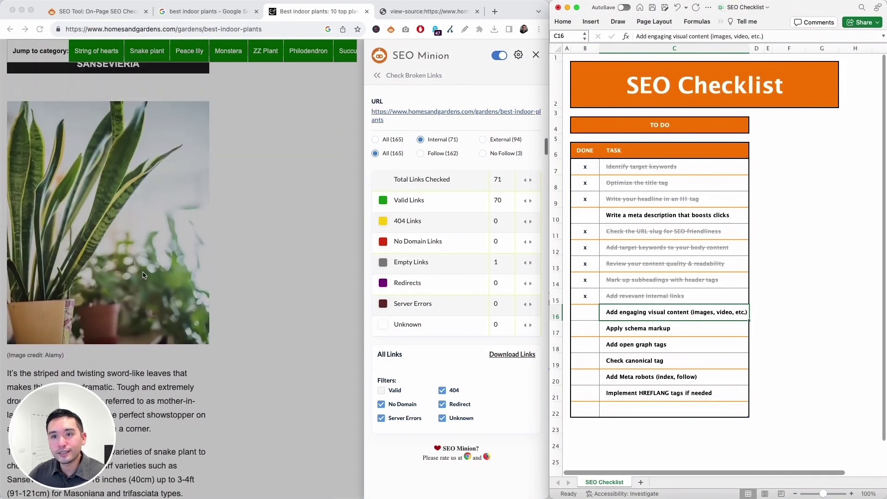
scroll(144, 274, up, 15)
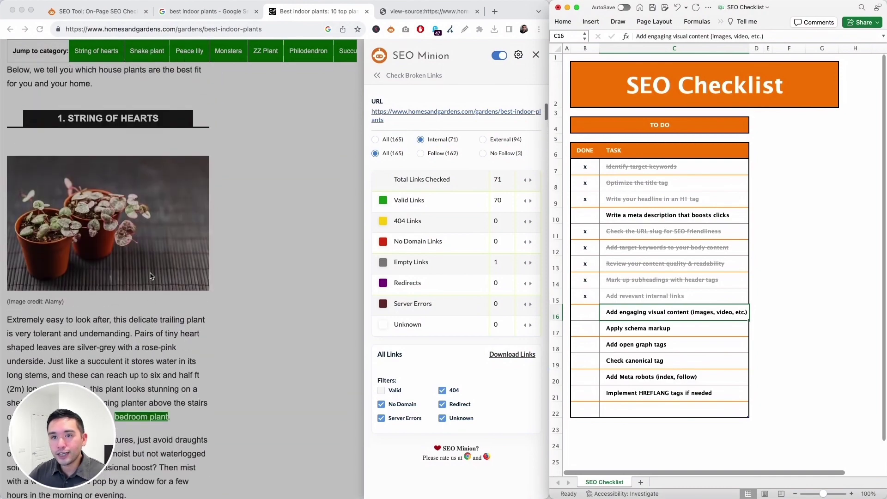
scroll(143, 274, up, 12)
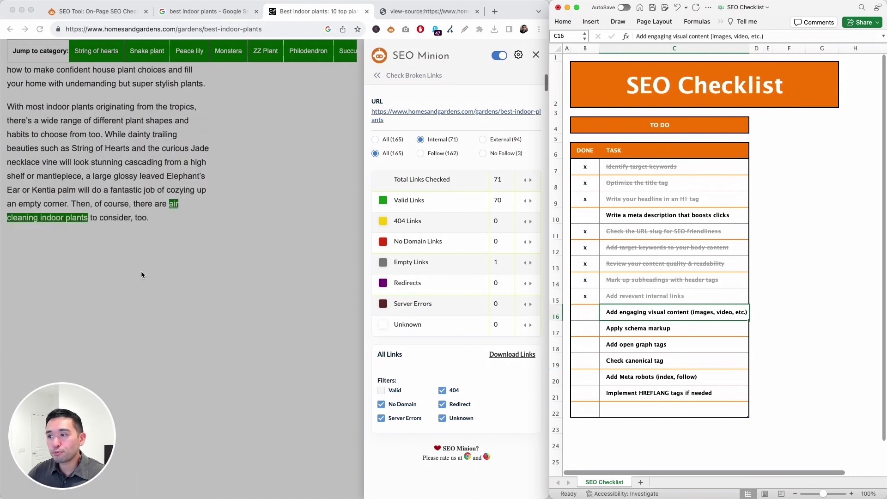
scroll(142, 275, up, 5)
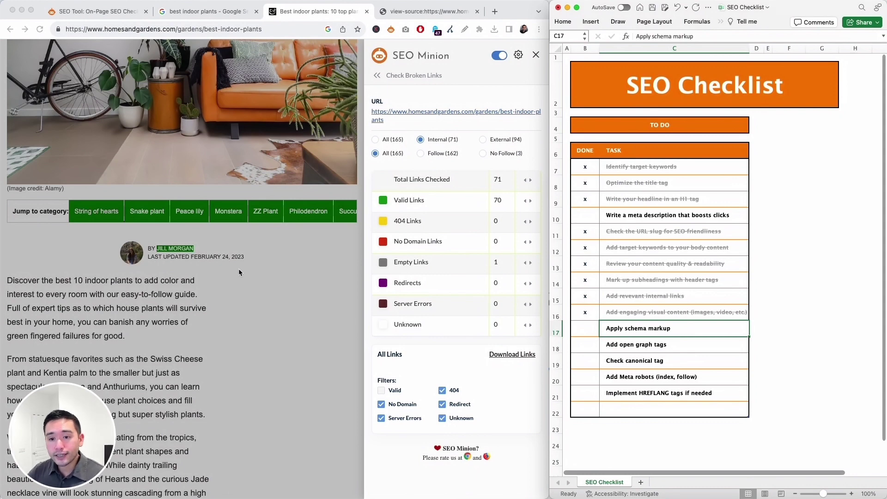
- Search the page source for 'schema', finding 14 matches
click(439, 13)
key(super+f)
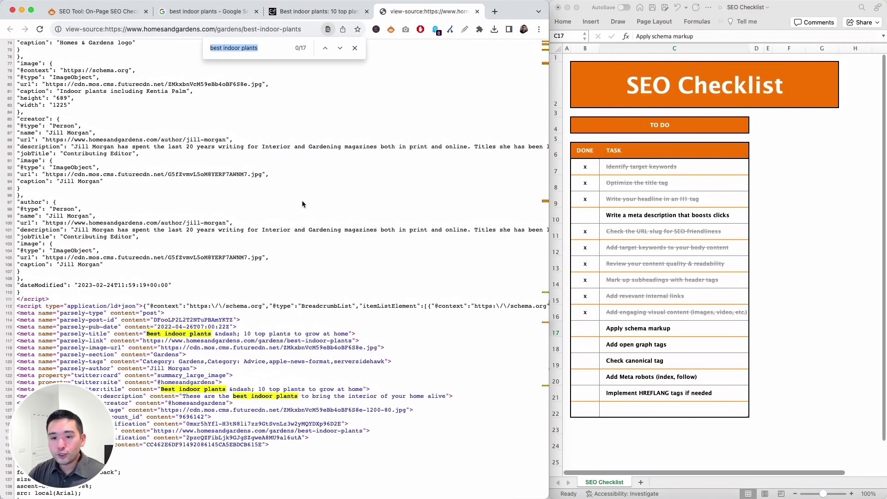
text(schem)
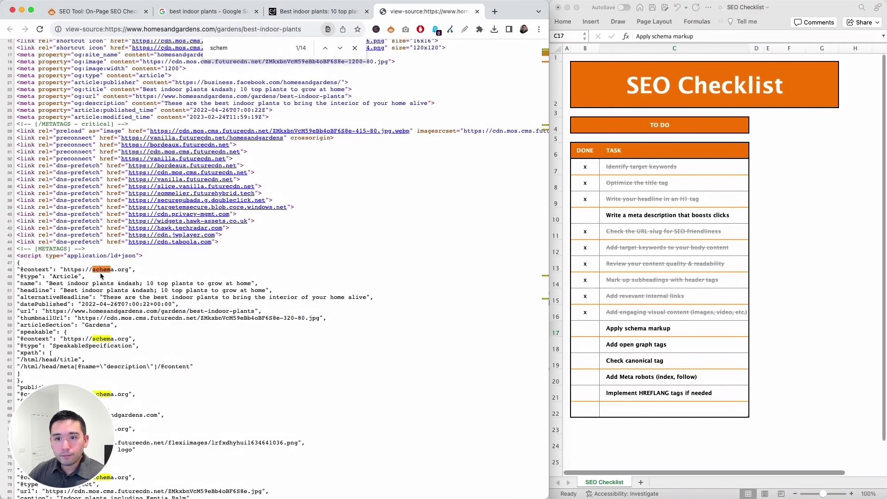
scroll(101, 276, down, 3)
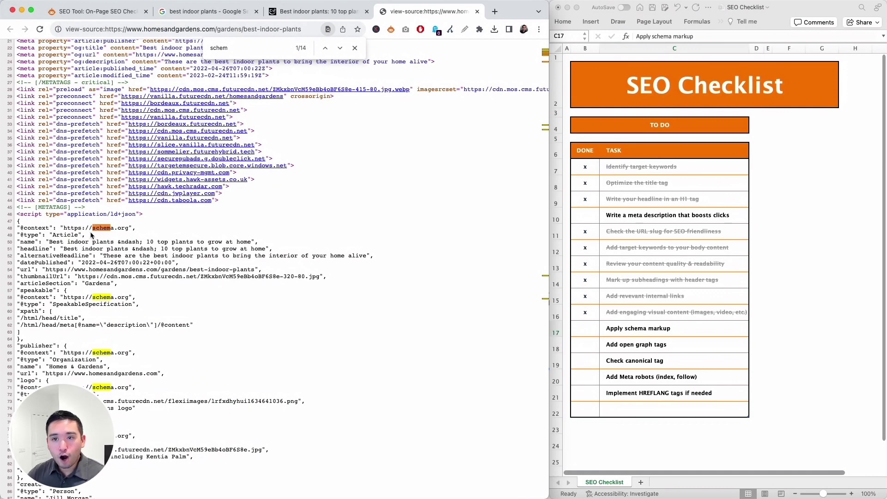
scroll(99, 252, down, 5)
scroll(100, 252, down, 5)
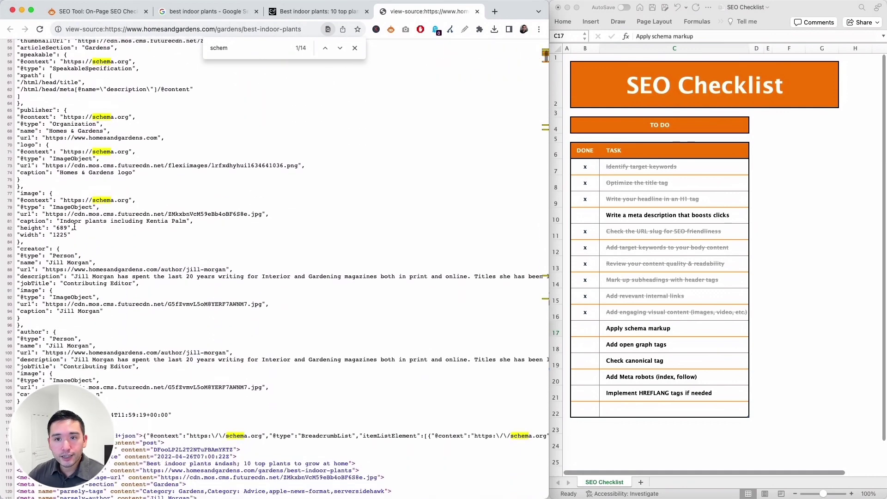
scroll(127, 257, up, 5)
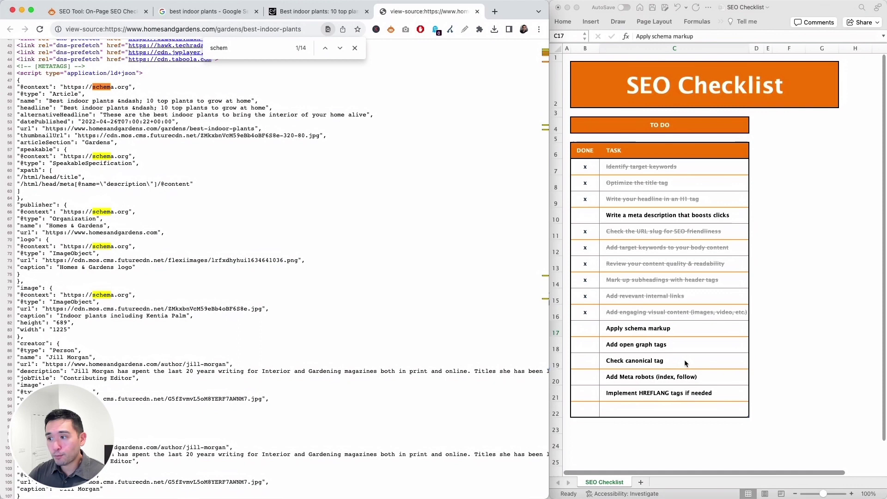
- Mark Apply schema markup done with an x in B17
click(585, 328)
text(x)
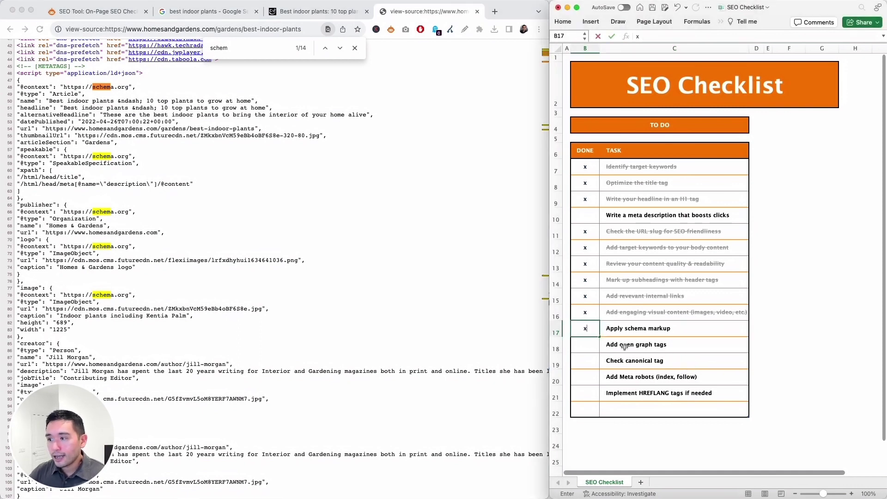
click(619, 347)
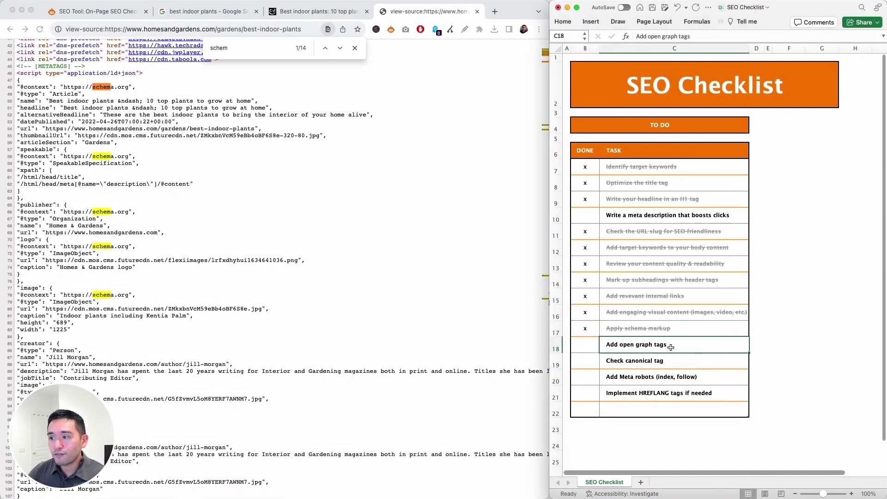
- Highlight the meta tag lines in the source, then return to the Best indoor plants article tab
scroll(306, 322, down, 10)
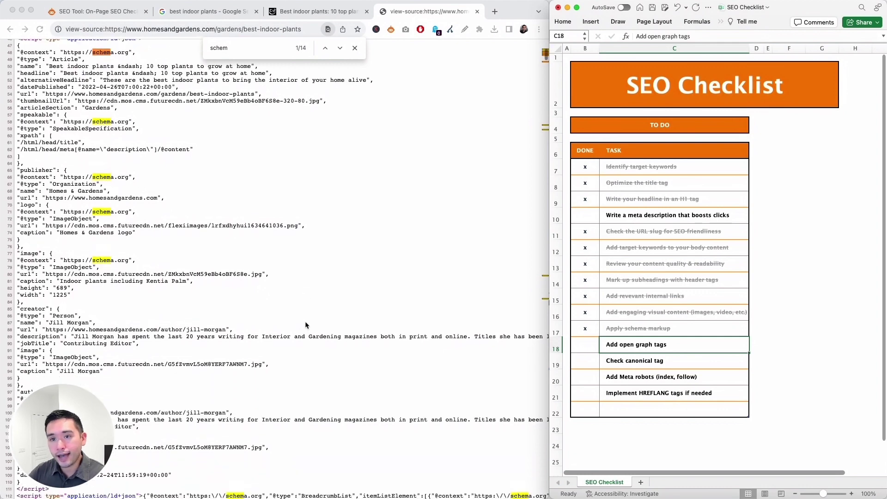
scroll(292, 315, down, 2)
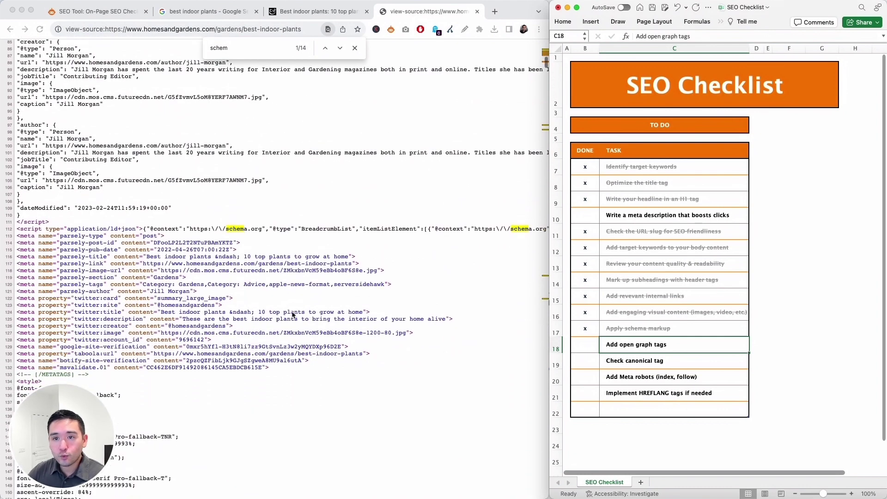
drag(182, 233, 368, 360)
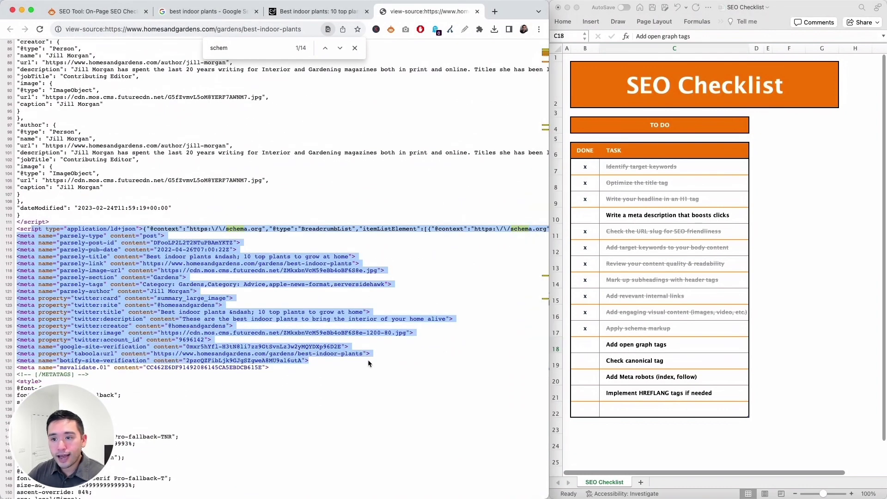
click(368, 359)
scroll(361, 365, up, 1)
scroll(361, 368, up, 3)
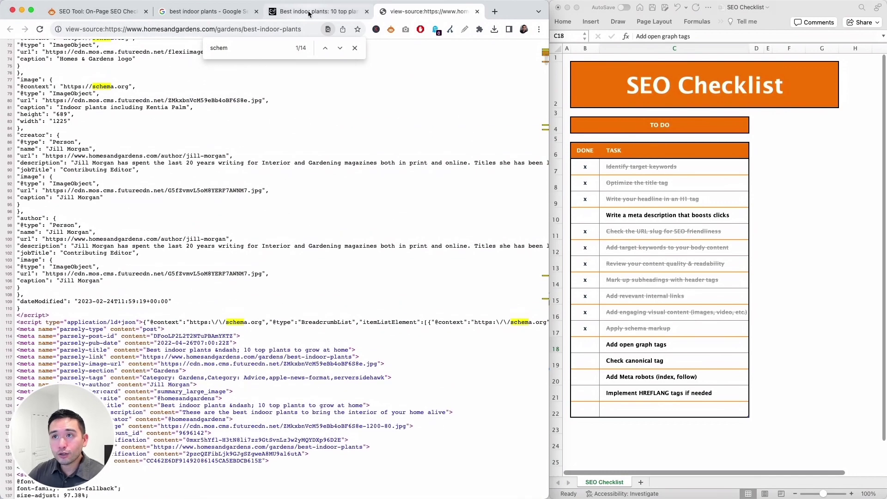
click(319, 11)
- Run SEO Minion's on-page SEO analysis and review the page's Open Graph tag table
click(378, 76)
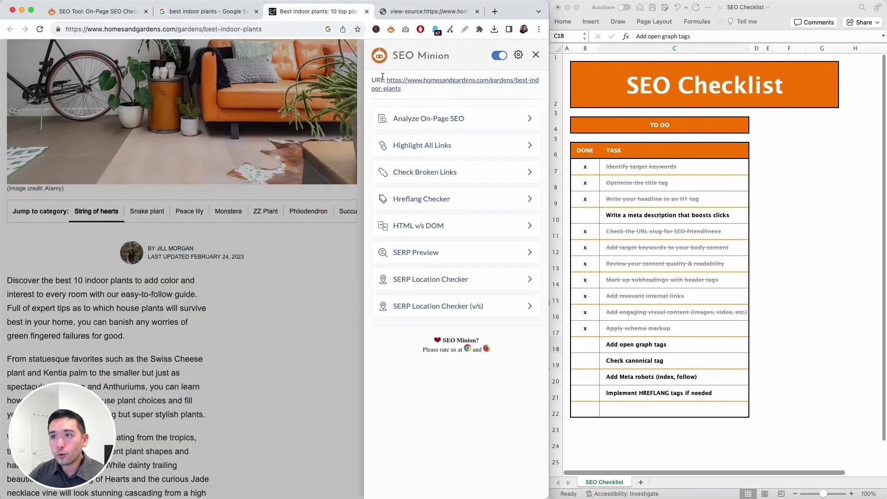
click(461, 118)
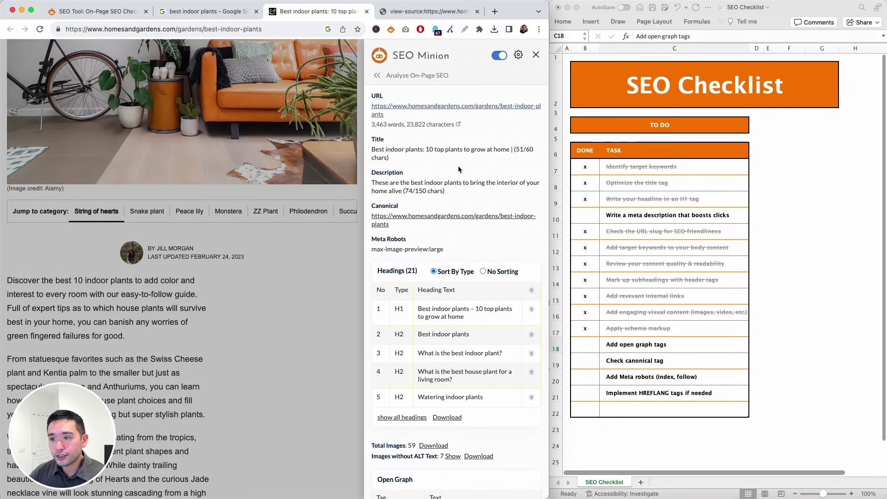
scroll(460, 162, down, 10)
scroll(459, 162, up, 2)
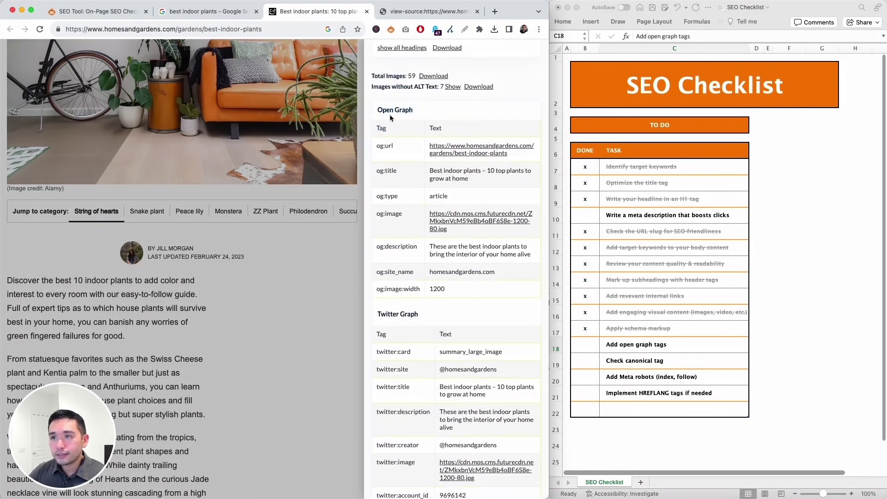
drag(392, 122, 479, 307)
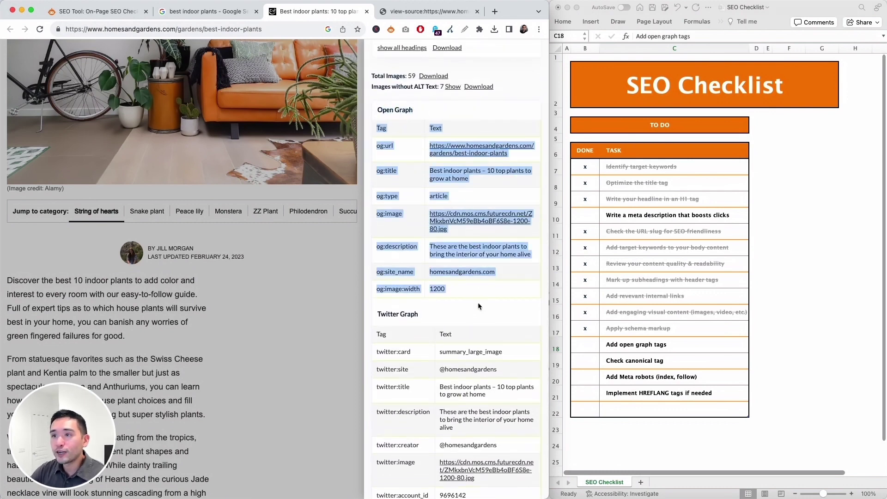
click(448, 174)
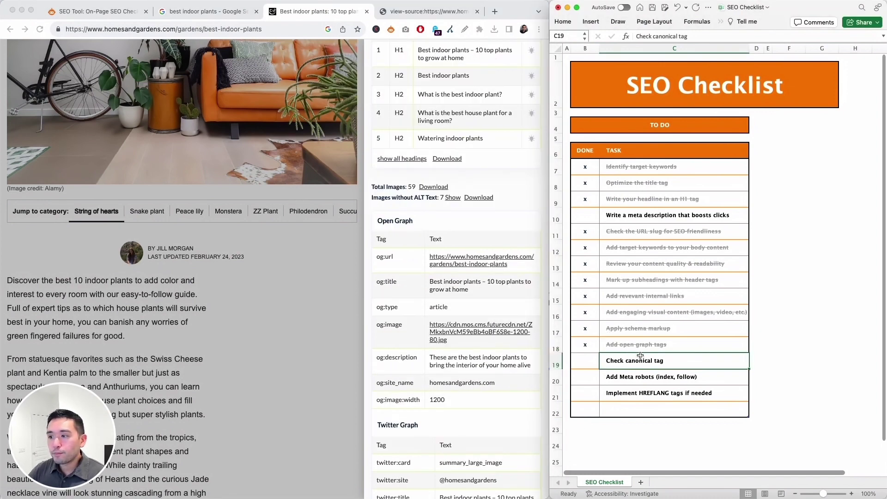
- Compare SEO Minion's canonical URL against the page address in the address bar
scroll(498, 280, up, 10)
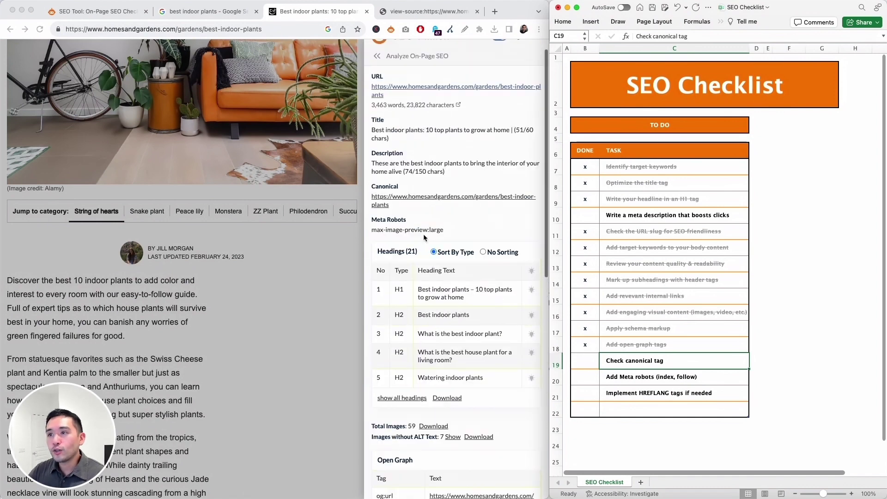
click(415, 242)
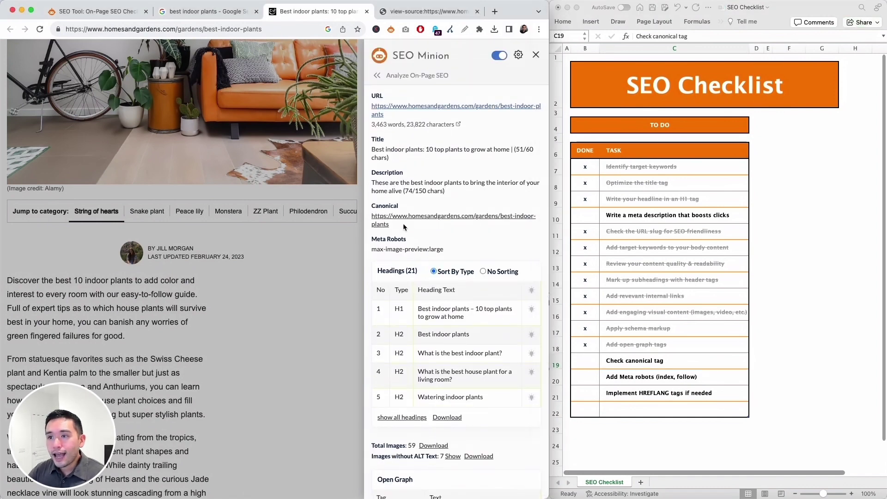
drag(405, 227, 370, 218)
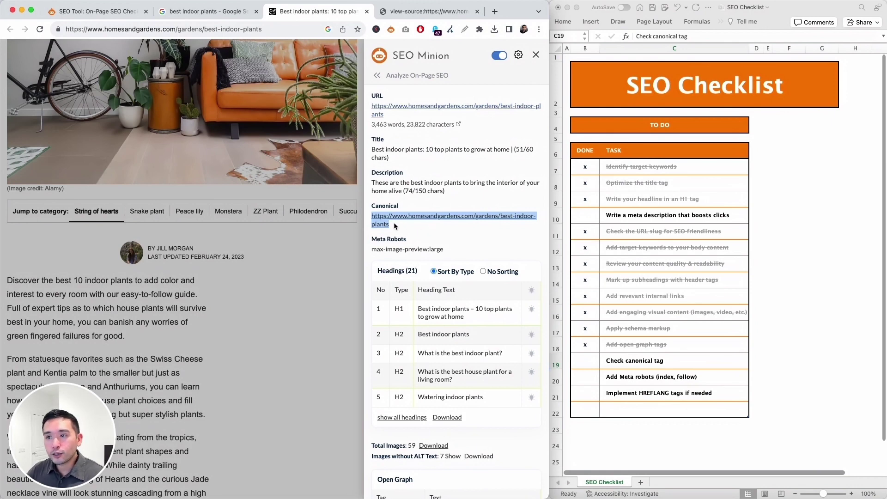
click(115, 29)
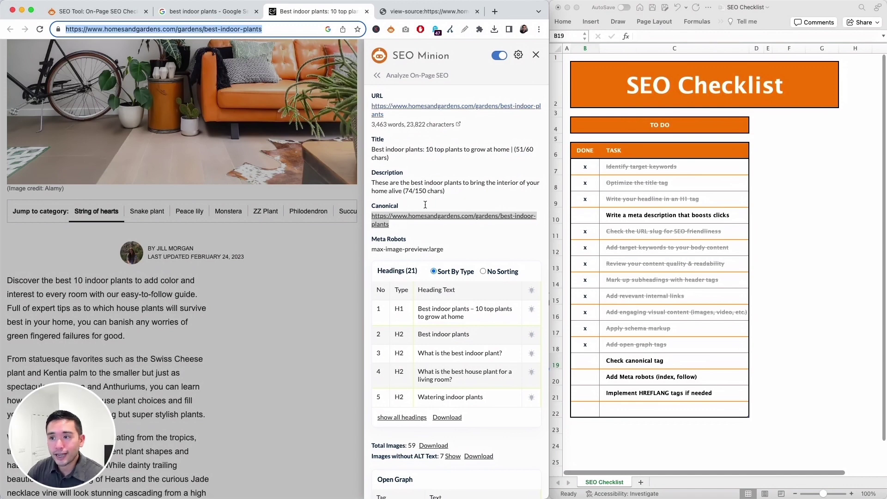
- Mark Check canonical tag done with an x in B19, then review the Meta Robots value
click(594, 354)
text(x)
click(628, 375)
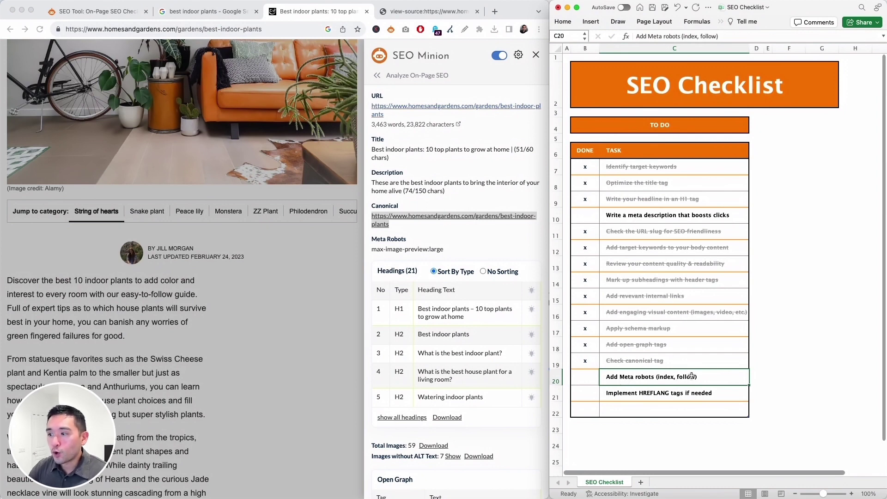
click(405, 248)
drag(372, 238, 455, 250)
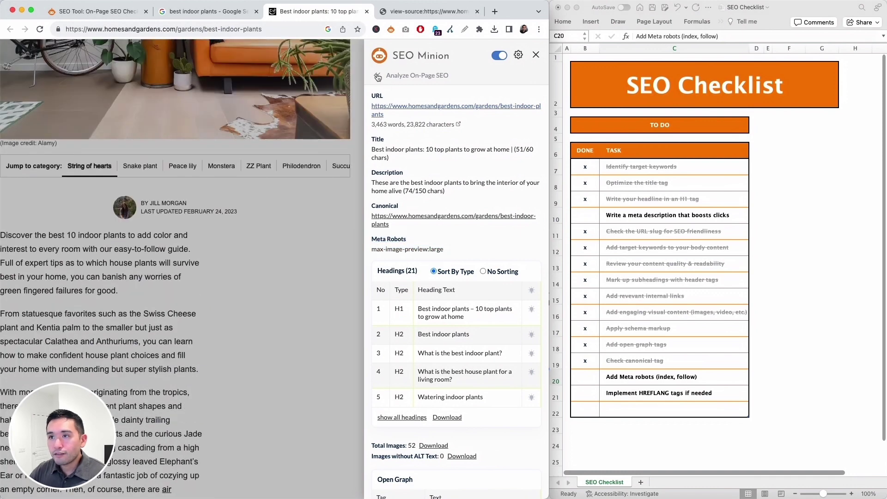
- Confirm SEO Minion reports status code 200, indexable and followable
click(378, 76)
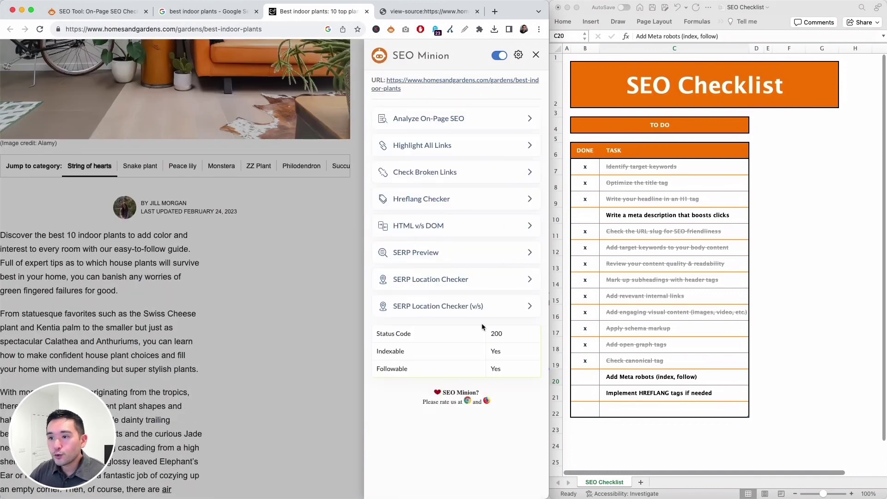
drag(384, 334, 524, 338)
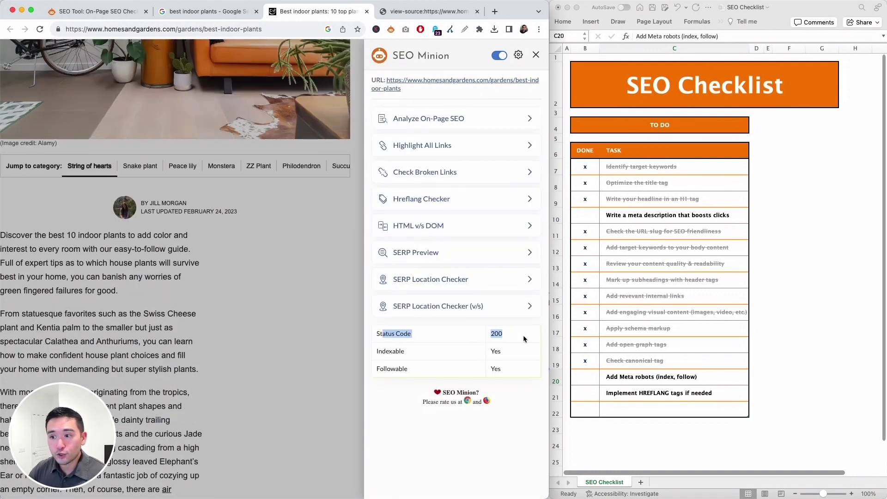
drag(378, 351, 507, 365)
- Enter x in B20 to mark Add Meta robots (index, follow) done
click(589, 373)
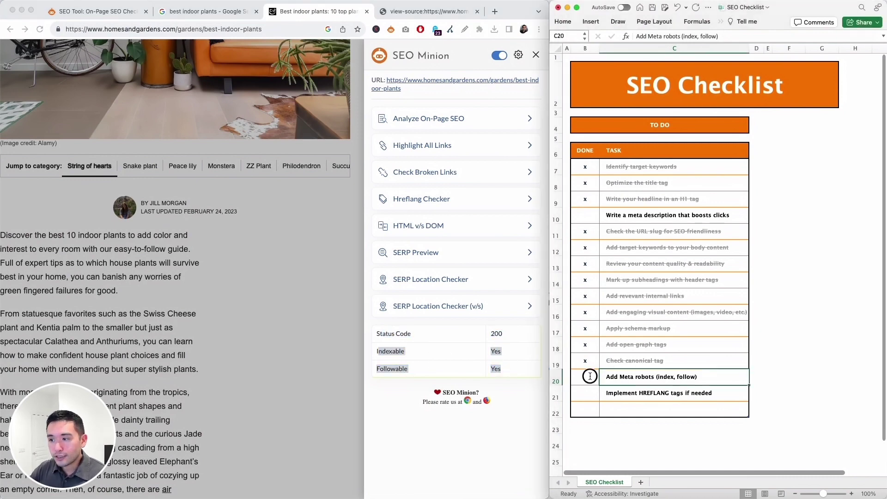
double_click(596, 375)
text(x)
click(645, 395)
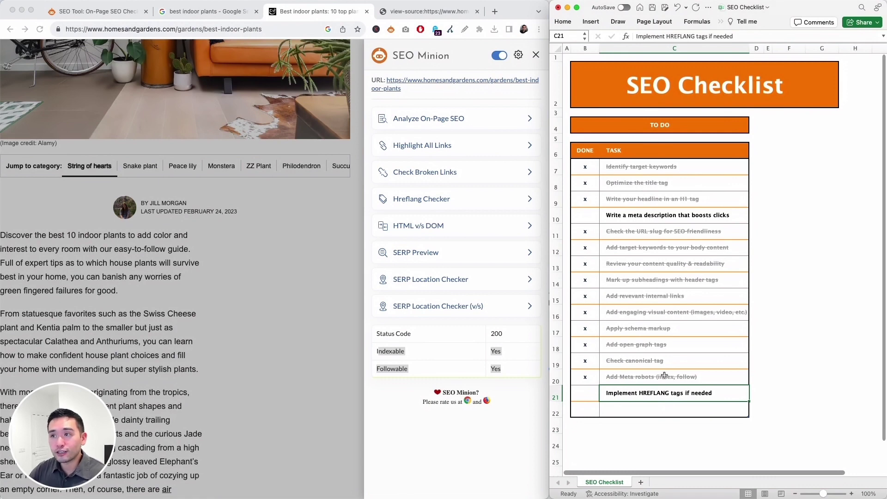
- Run SEO Minion's Hreflang Checker, which finds no hreflang tags on the page
click(432, 184)
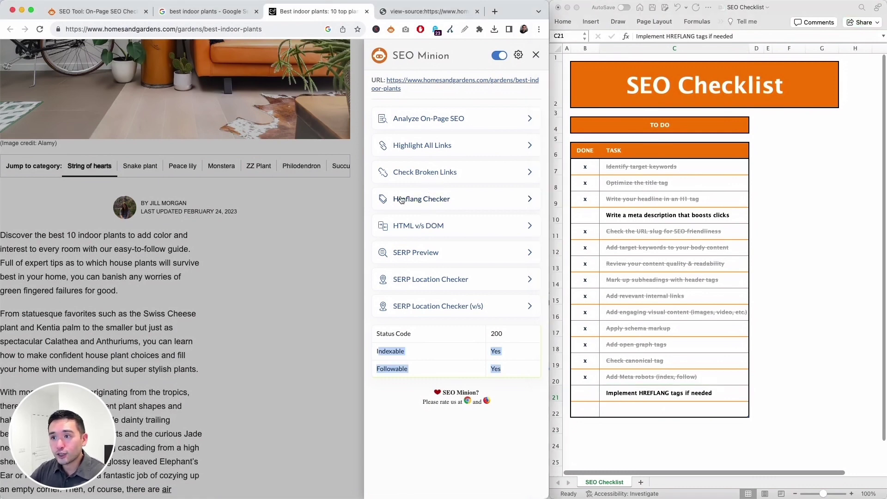
click(429, 203)
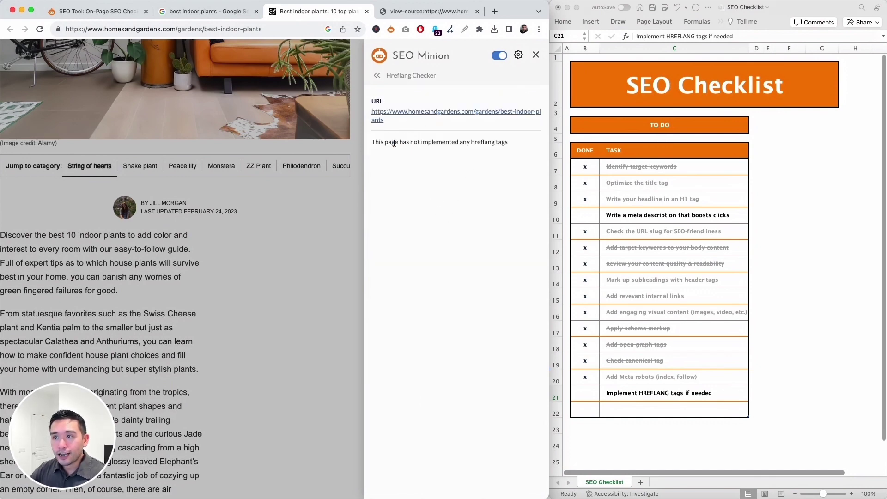
drag(396, 142, 508, 142)
click(490, 162)
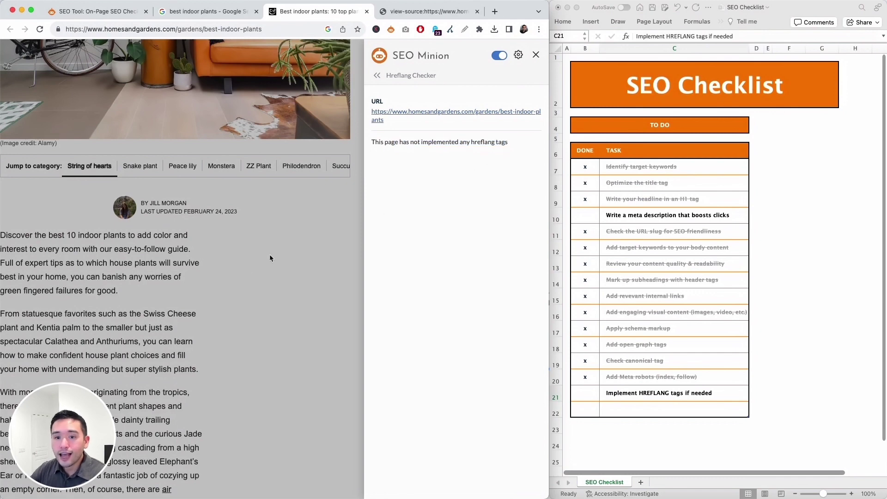
scroll(243, 261, up, 10)
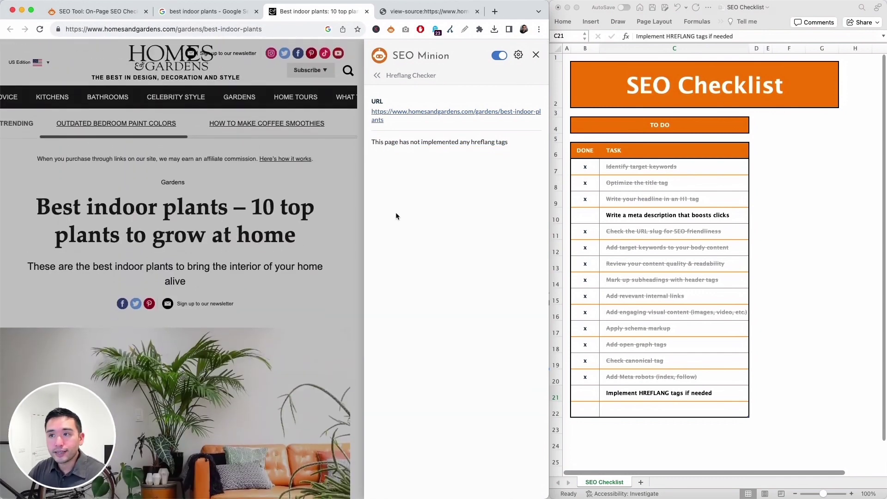
- Select the checklist task cells from row 7 down to the meta description task
click(619, 395)
drag(651, 167, 662, 218)
click(601, 220)
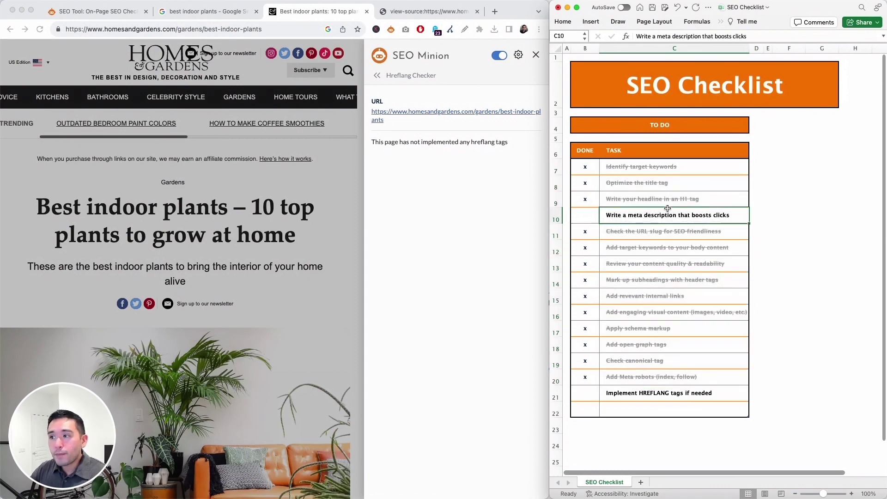
- Review task cells C7:C20, return SEO Minion to its tool list, and select C11
drag(624, 167, 647, 379)
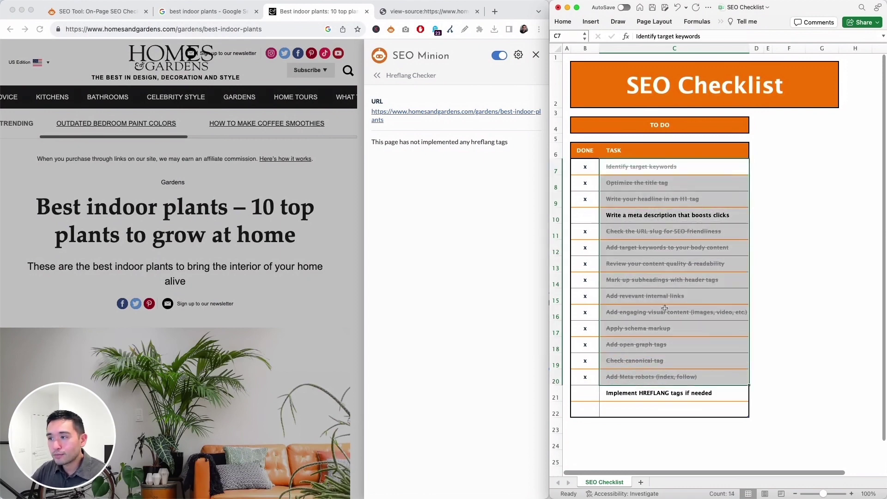
click(377, 76)
click(377, 76)
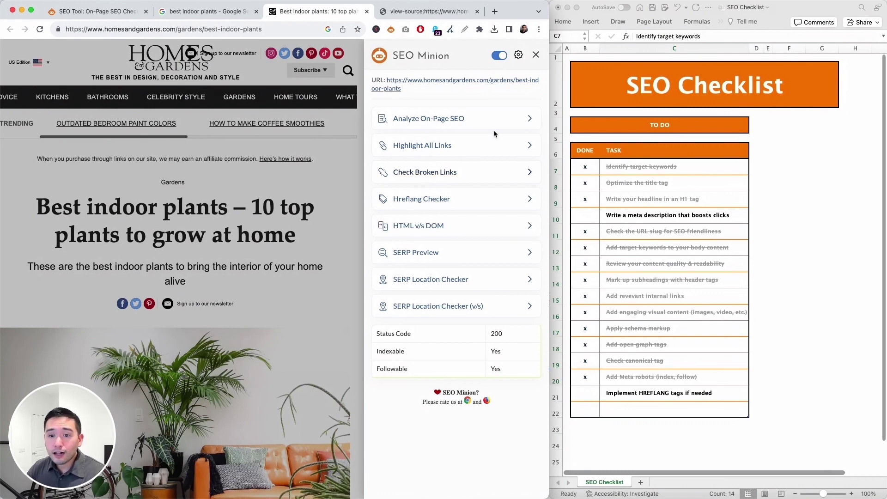
click(628, 231)
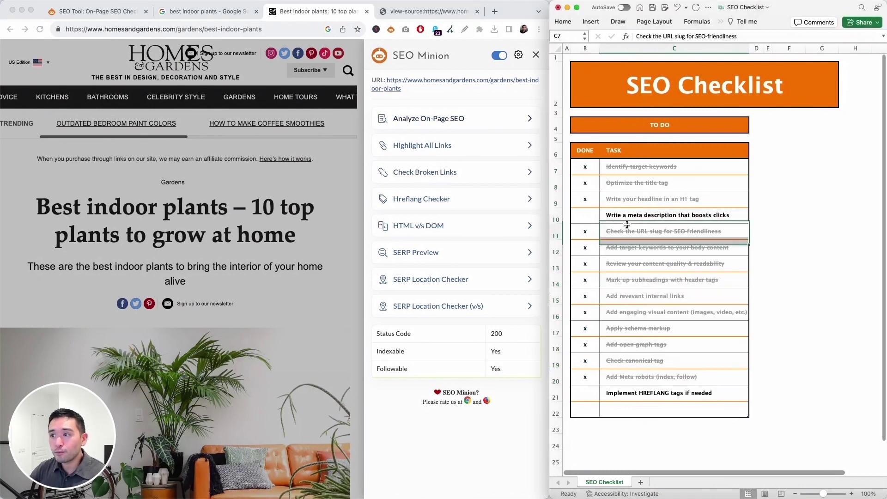